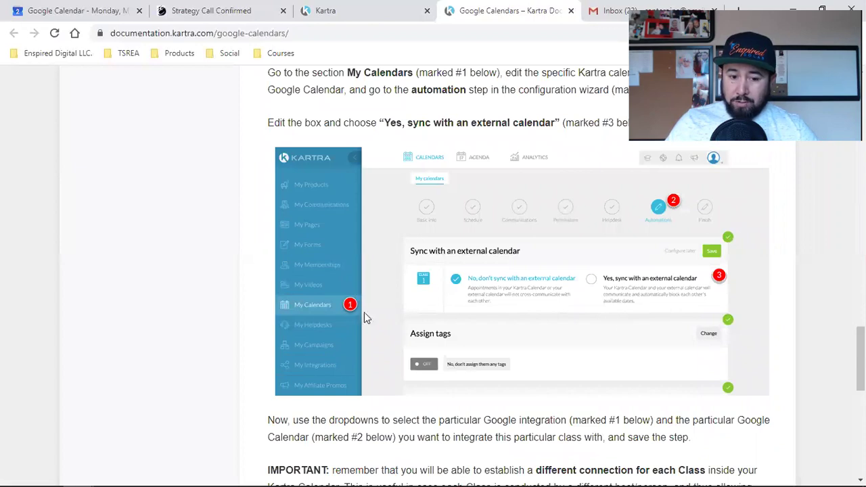
# Step: Review the documentation section on linking both calendars, including the My Calendars, automation and external calendar sync instructions
pyautogui.scroll(2, 561, 315)
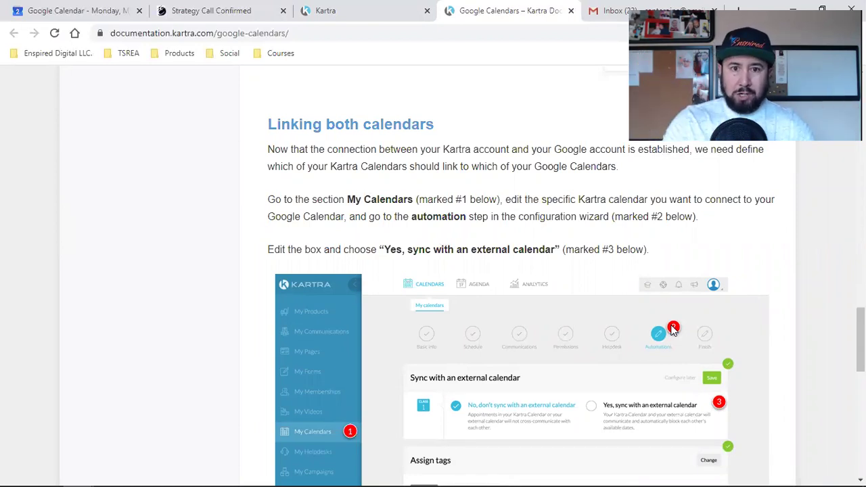
pyautogui.scroll(2, 673, 329)
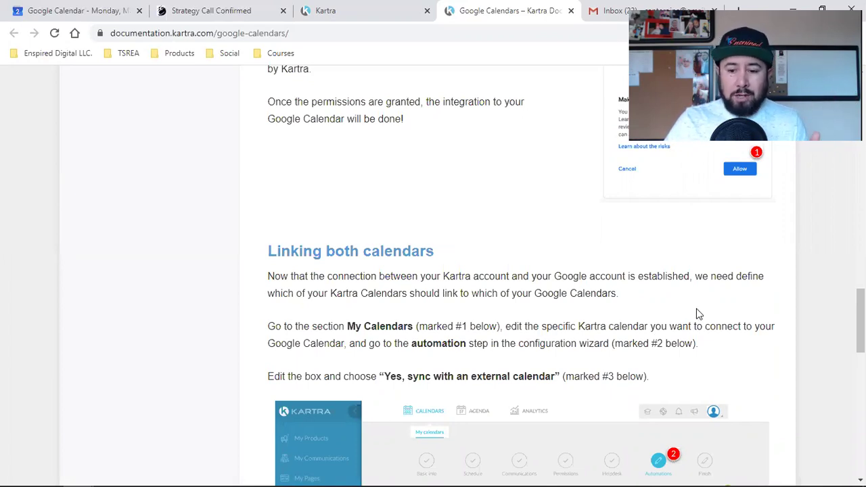
pyautogui.scroll(-2, 599, 330)
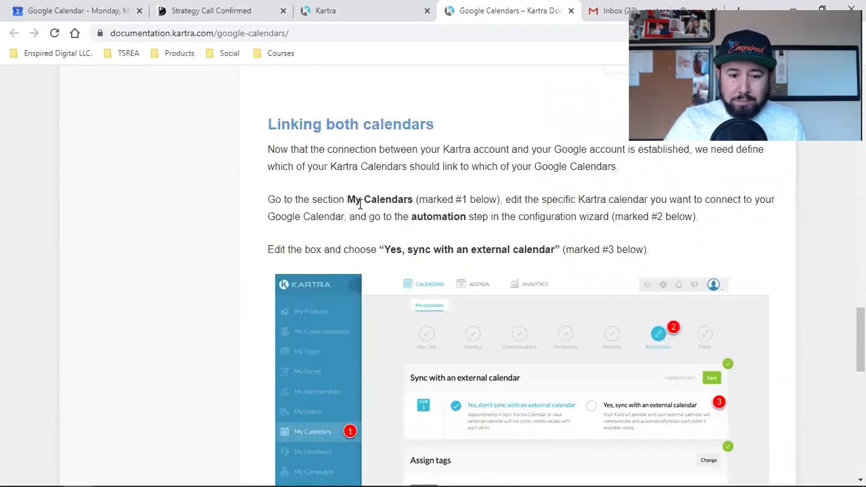
pyautogui.scroll(2, 474, 196)
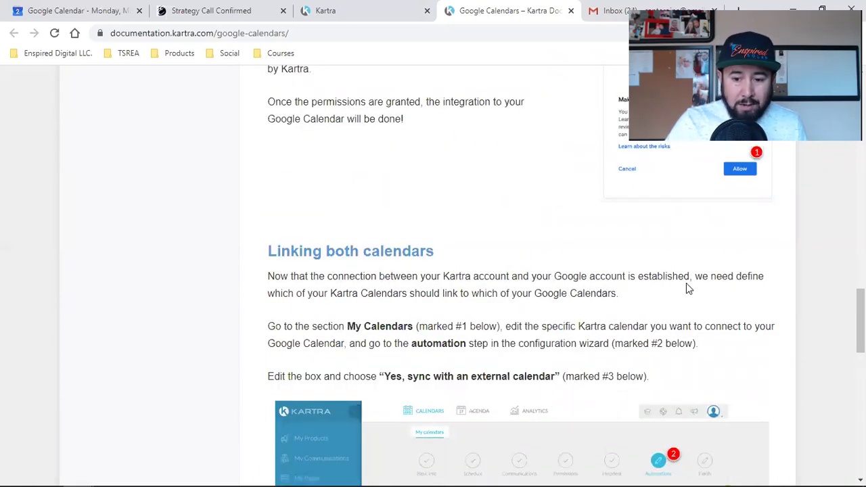
pyautogui.tripleClick(728, 281)
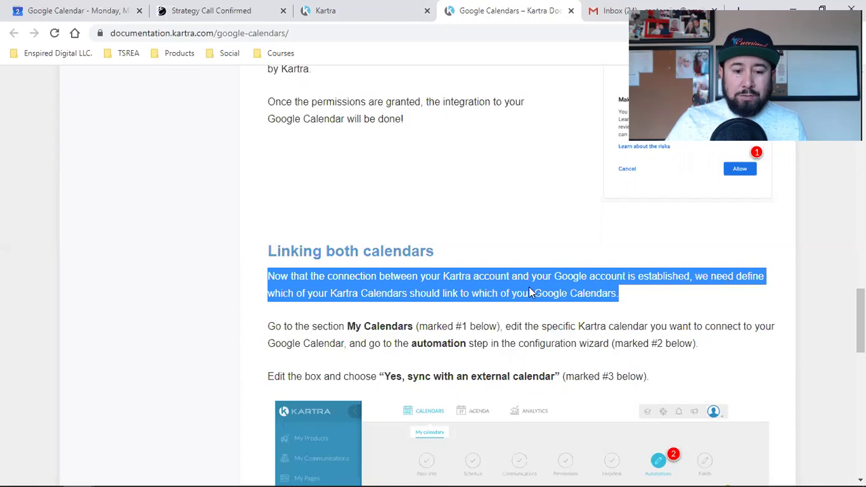
pyautogui.click(509, 291)
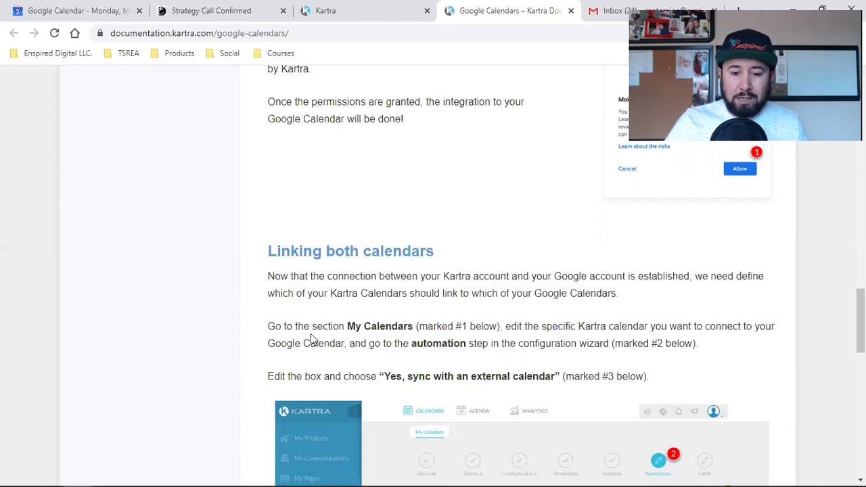
pyautogui.scroll(-4, 311, 338)
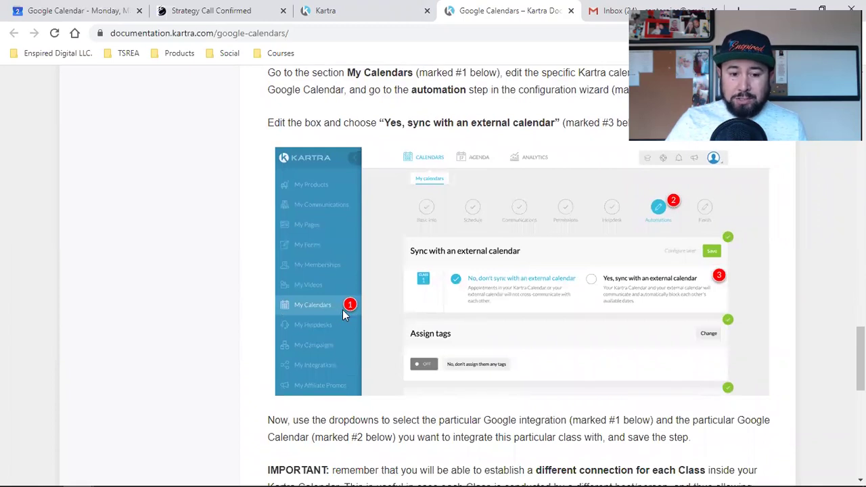
# Step: Switch to the Kartra account and display its list of calendars
pyautogui.click(365, 11)
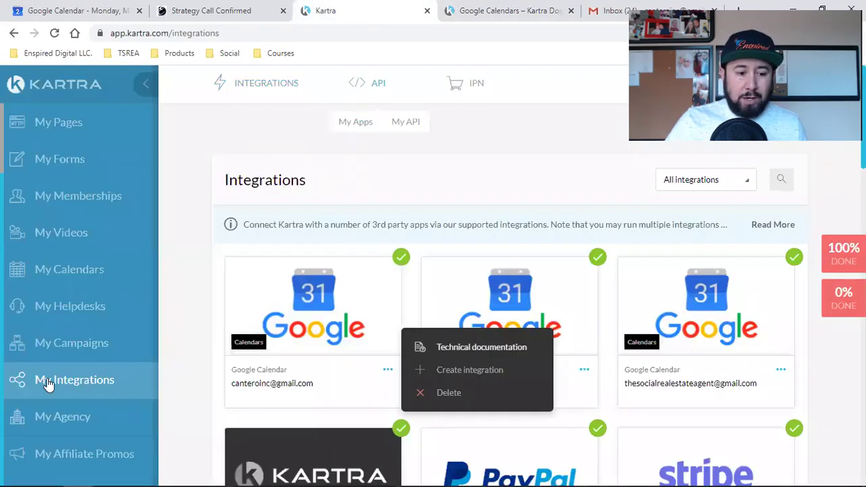
pyautogui.click(79, 276)
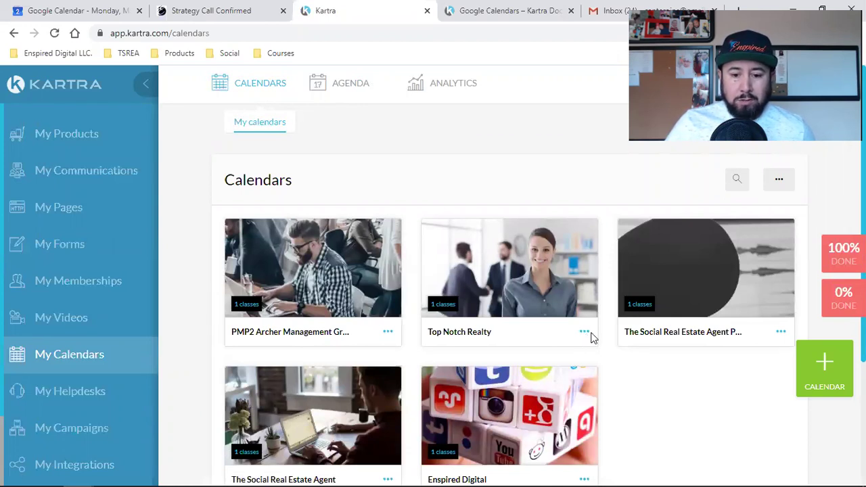
pyautogui.click(583, 333)
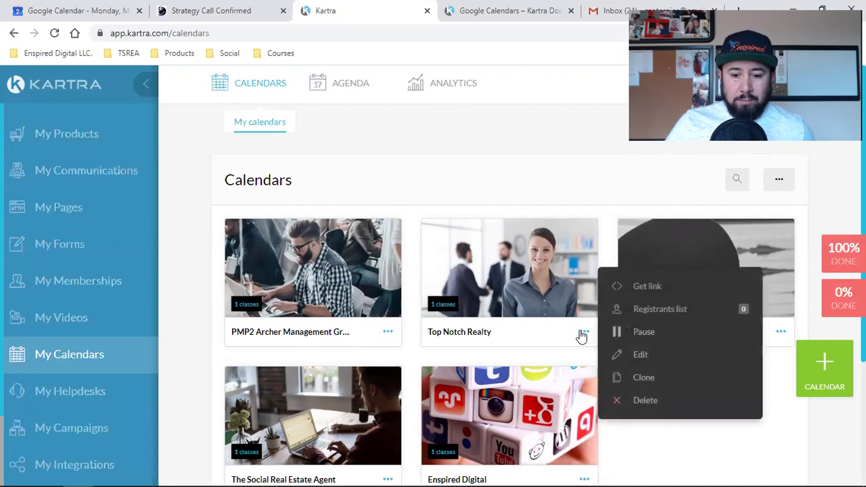
pyautogui.click(669, 349)
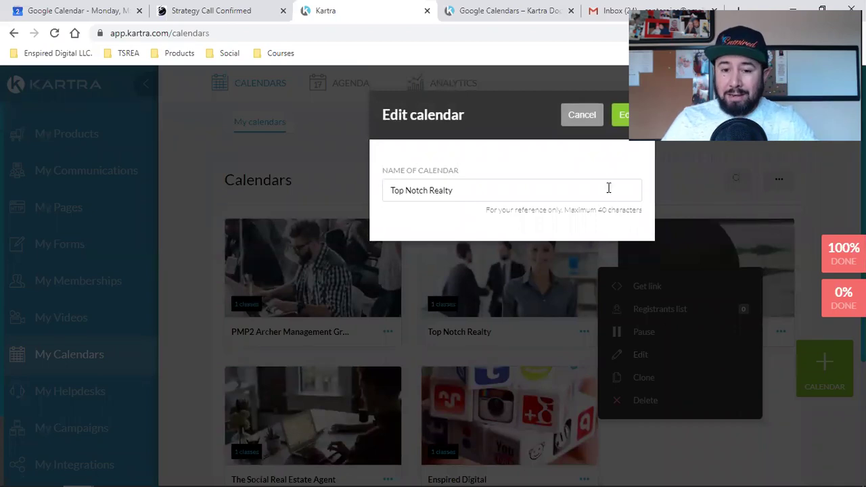
pyautogui.click(586, 119)
# Step: Get the Top Notch Realty calendar's link and copy its full URL
pyautogui.click(588, 338)
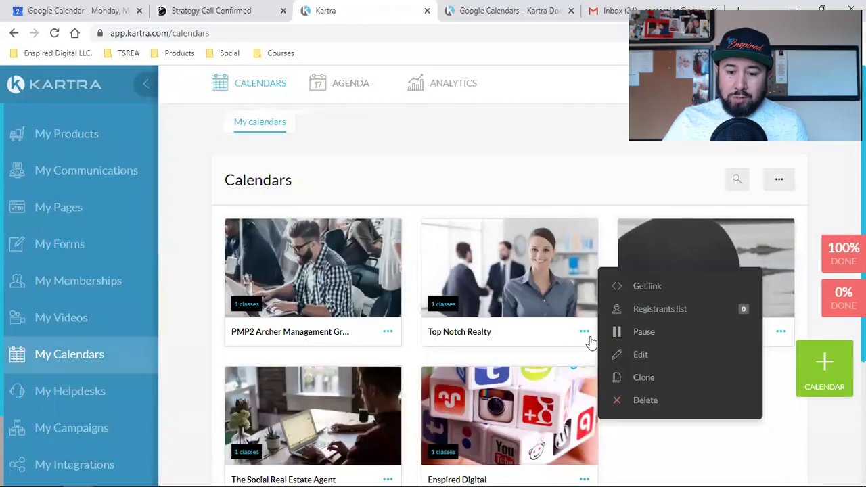
pyautogui.click(635, 289)
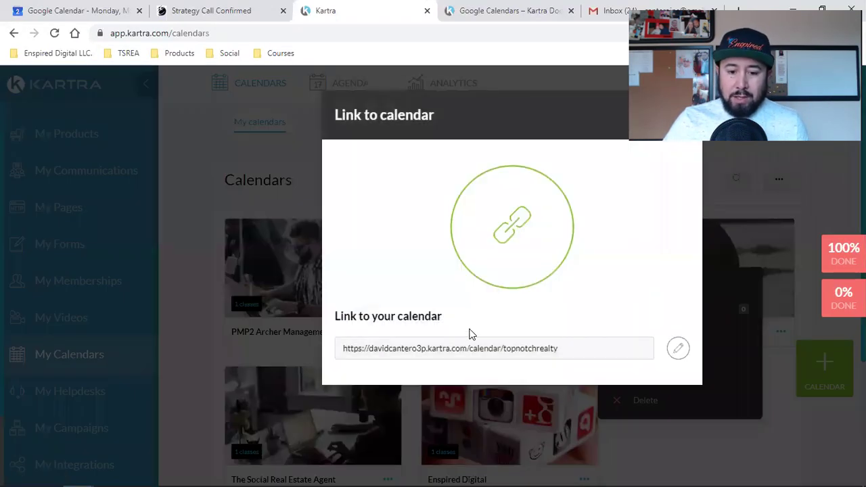
pyautogui.click(471, 354)
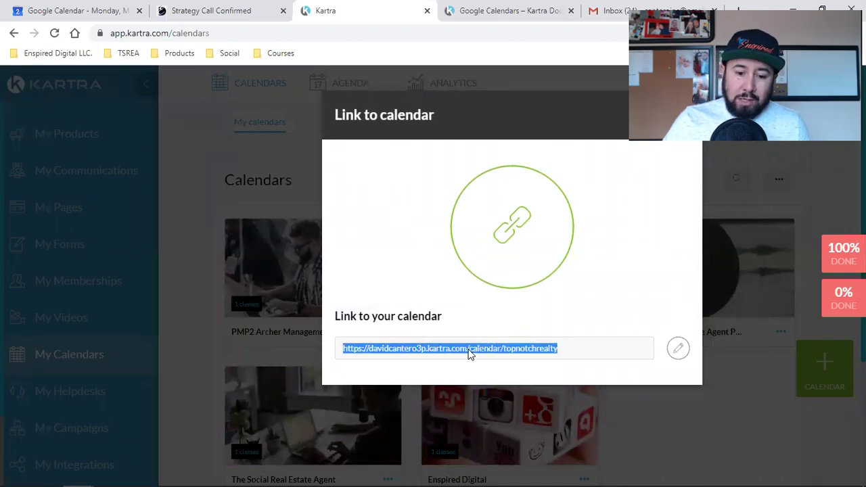
pyautogui.rightClick(471, 352)
pyautogui.click(484, 358)
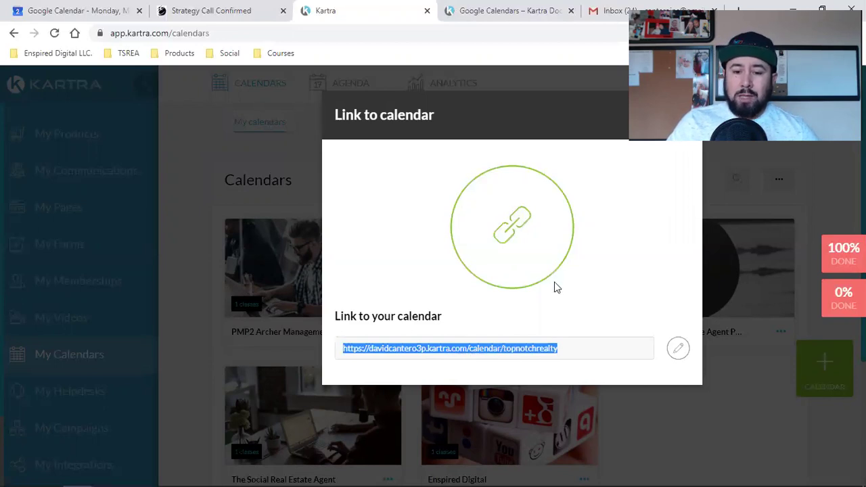
pyautogui.click(678, 348)
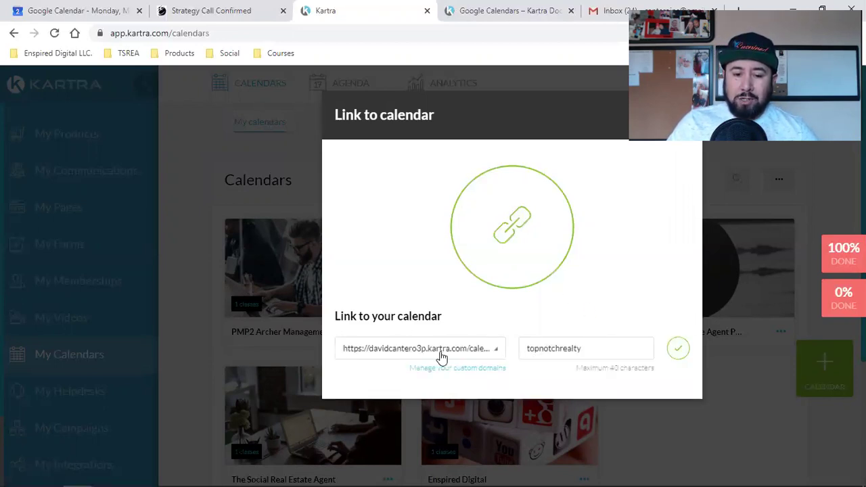
pyautogui.click(440, 356)
pyautogui.click(392, 398)
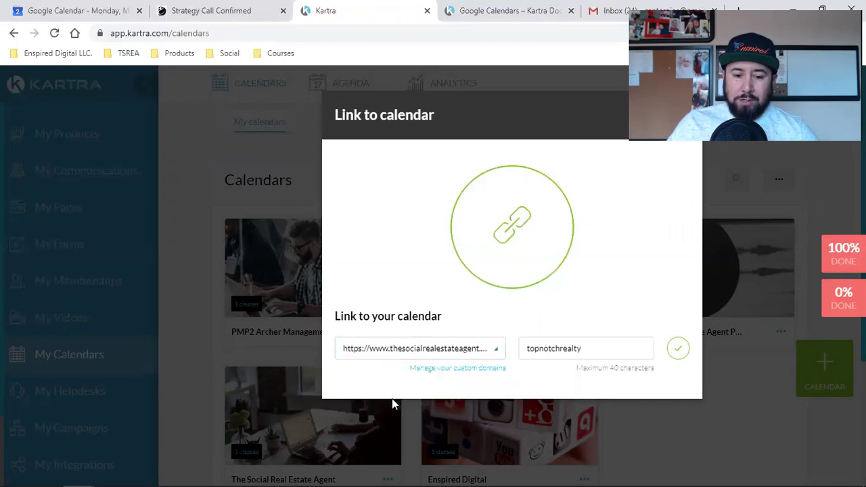
pyautogui.doubleClick(582, 348)
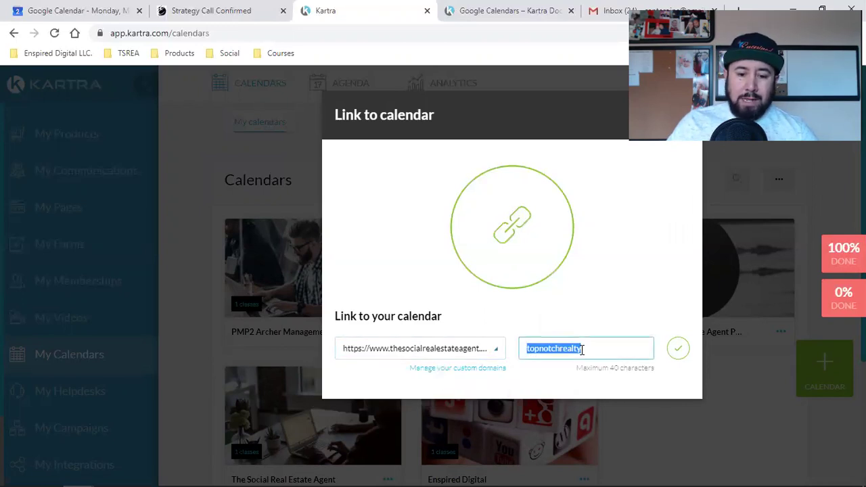
# Step: Set the link's domain back to the account's own kartra.com calendar address, save it and close the link dialog
pyautogui.click(424, 351)
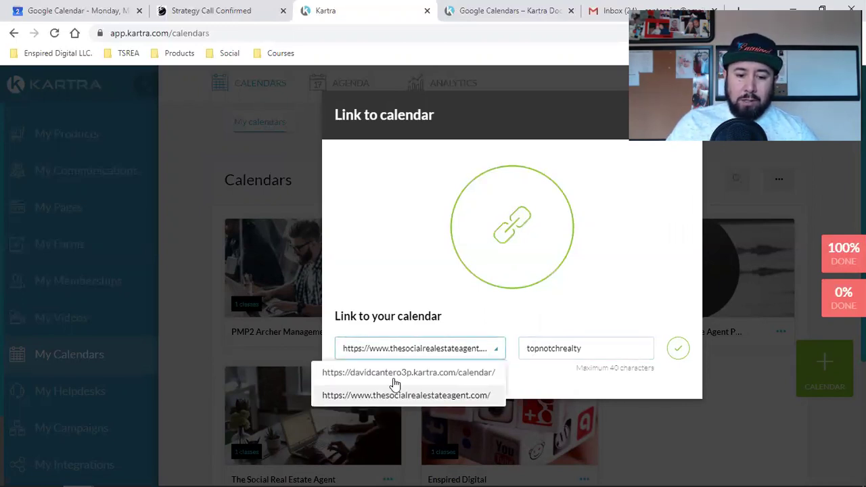
pyautogui.click(403, 375)
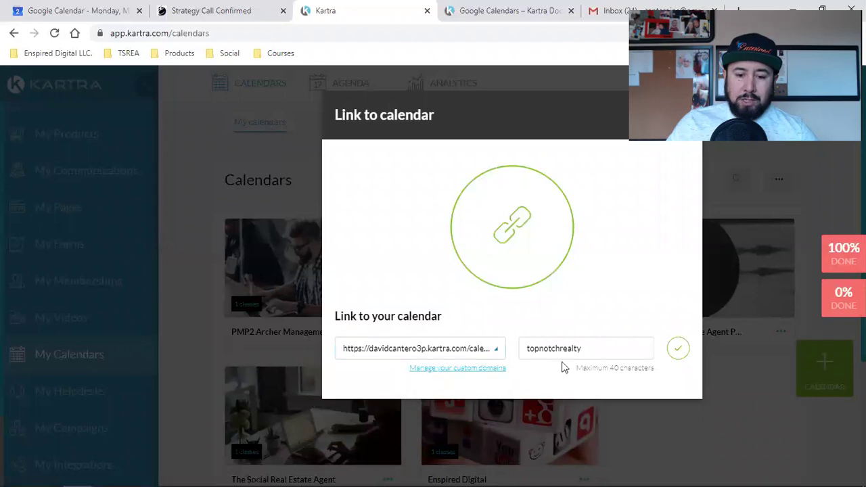
pyautogui.click(679, 350)
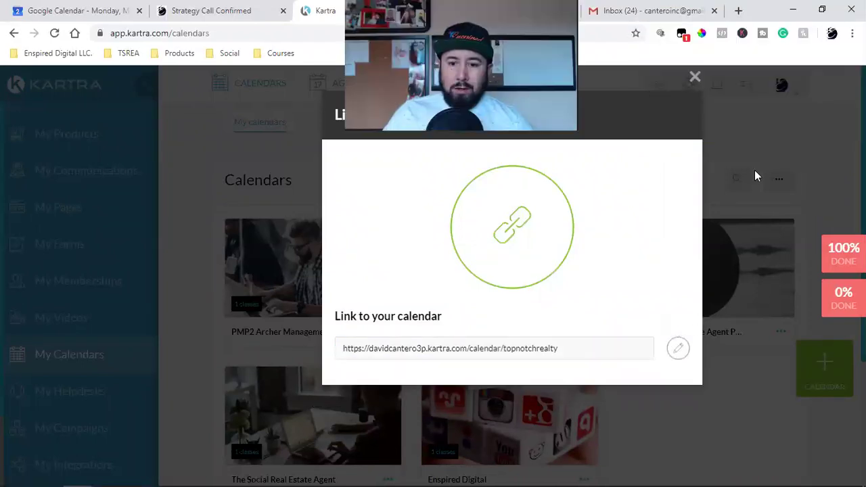
pyautogui.click(755, 175)
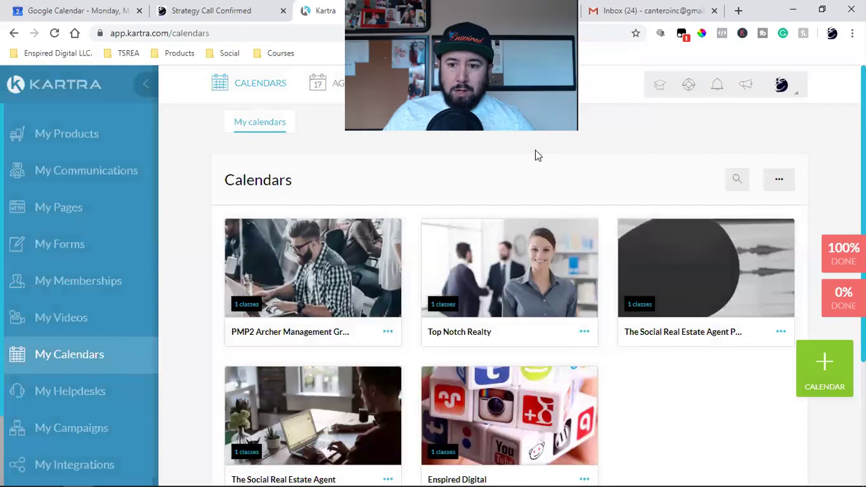
# Step: Open the Top Notch Realty calendar for editing in the configuration wizard, keeping its name
pyautogui.click(582, 332)
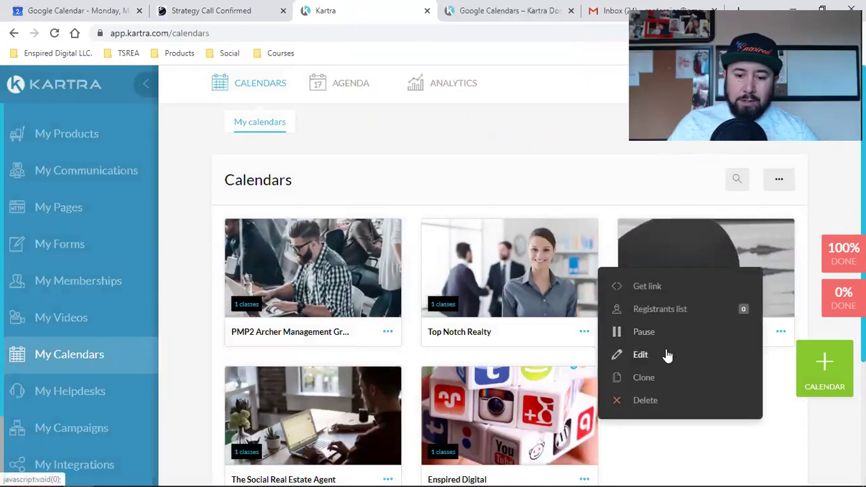
pyautogui.click(667, 355)
pyautogui.click(622, 115)
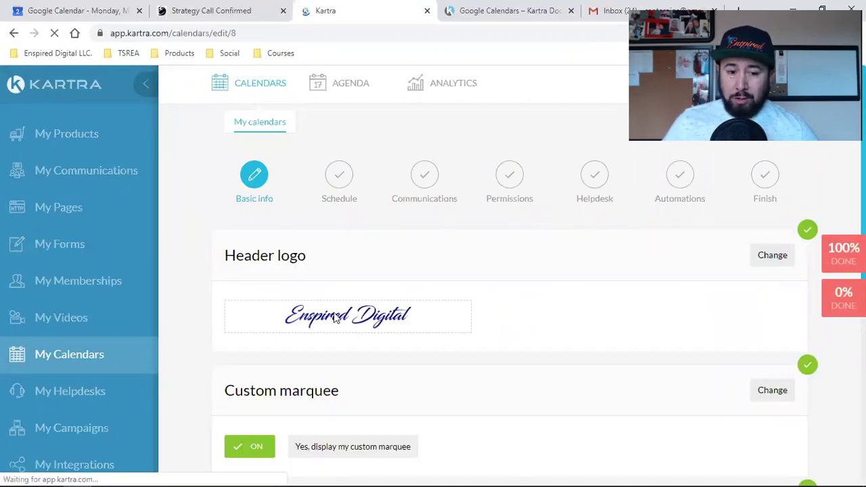
# Step: Open the calendar's header logo settings and examine the recommended file format and pixel dimensions
pyautogui.click(779, 253)
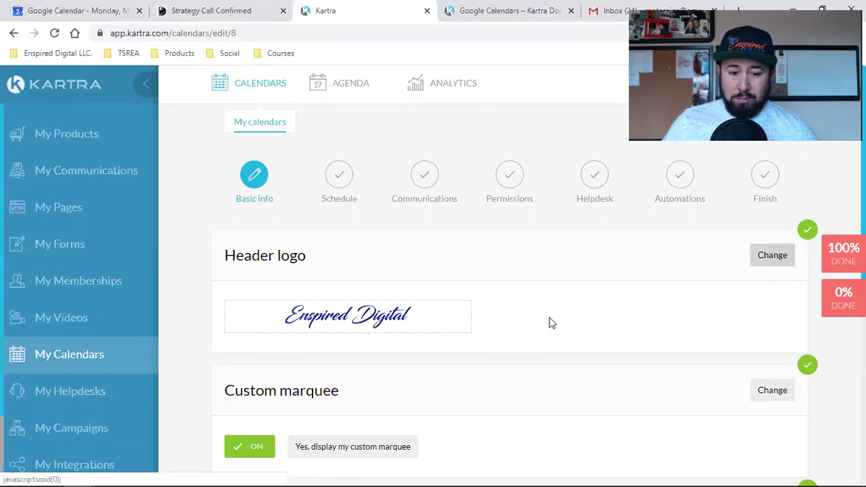
pyautogui.scroll(-2, 549, 323)
pyautogui.scroll(1, 473, 304)
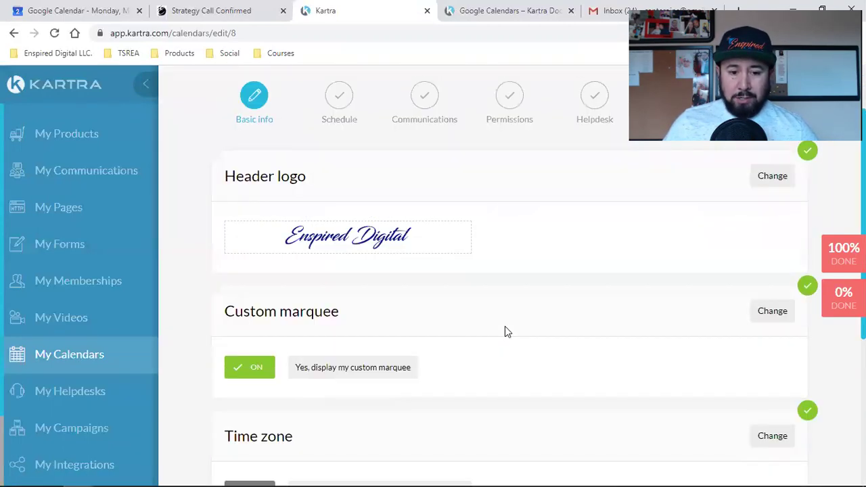
pyautogui.scroll(2, 608, 304)
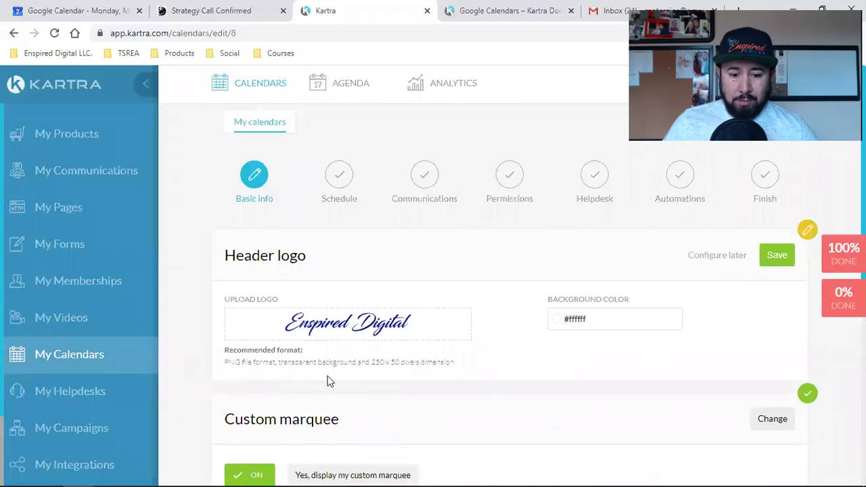
pyautogui.doubleClick(378, 363)
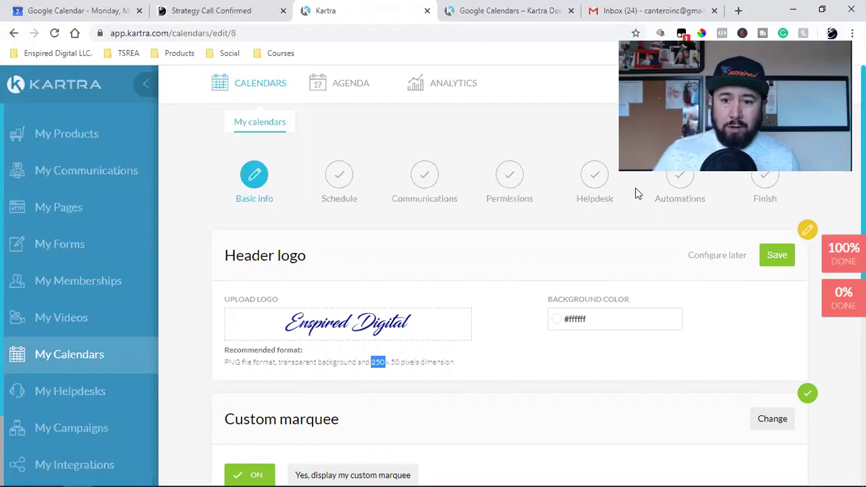
# Step: Open canva.com in a new browser tab
pyautogui.hotkey('ctrl', 't')
pyautogui.write('canva.com')
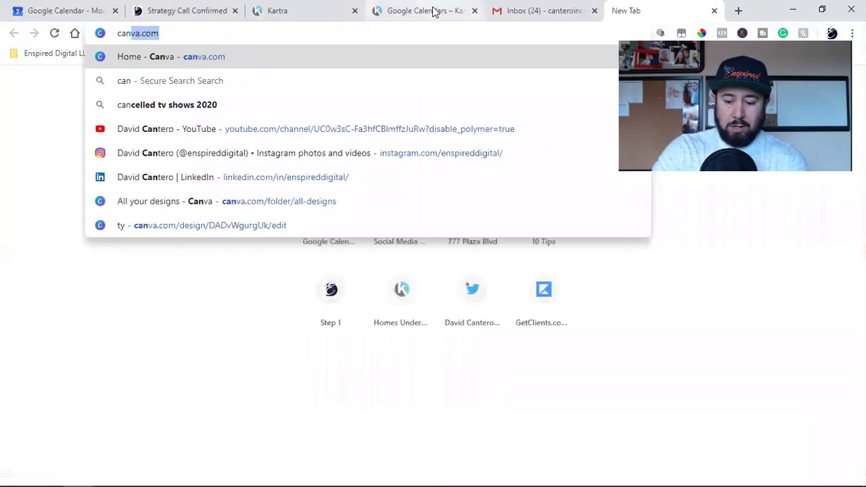
pyautogui.press('Return')
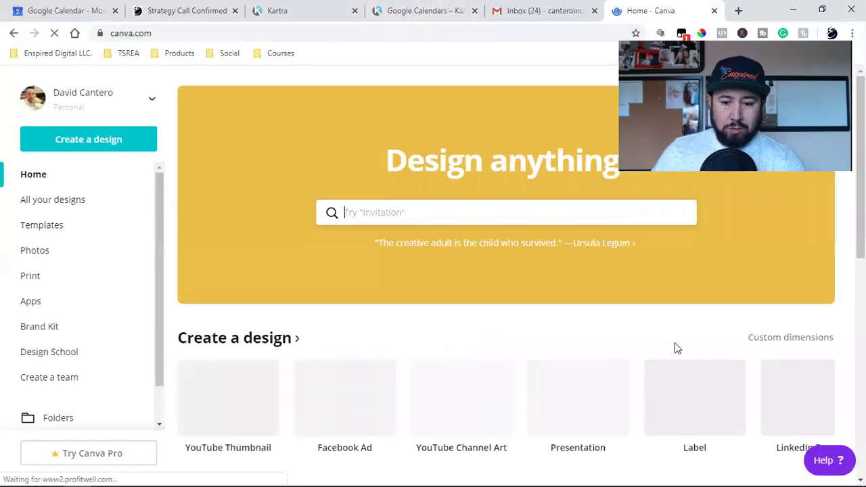
# Step: Create a new custom-size design 250 px wide and 50 px high
pyautogui.click(819, 340)
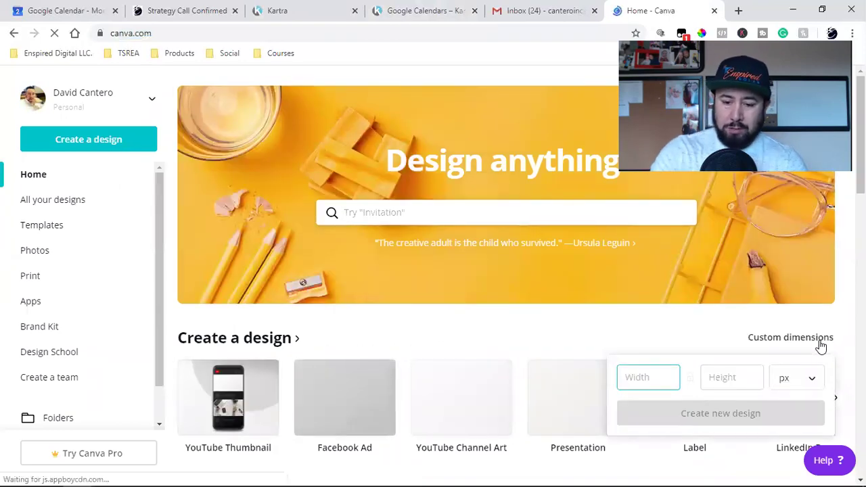
pyautogui.write('250')
pyautogui.press('Tab')
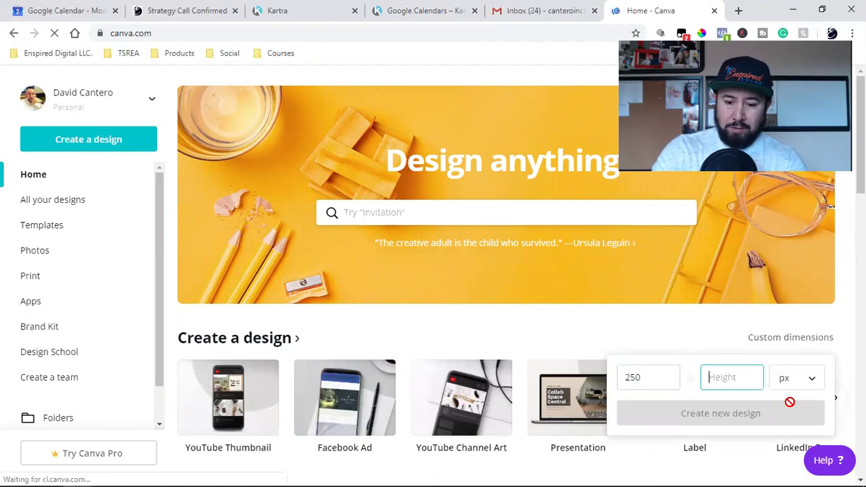
pyautogui.write('50')
pyautogui.click(789, 405)
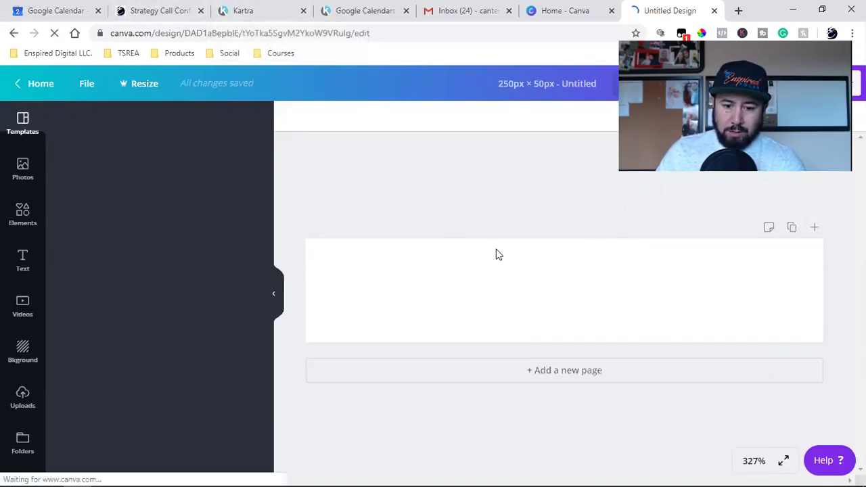
# Step: Place the uploaded Kartra logo image on the blank banner design
pyautogui.click(22, 398)
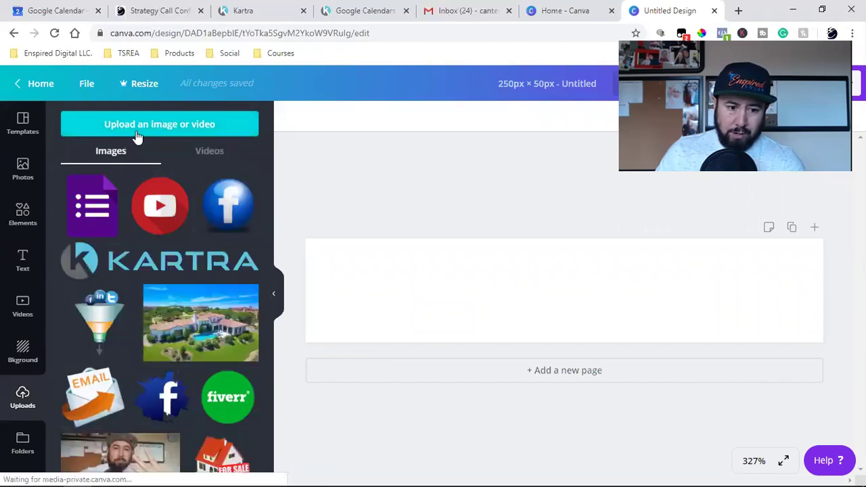
pyautogui.click(155, 265)
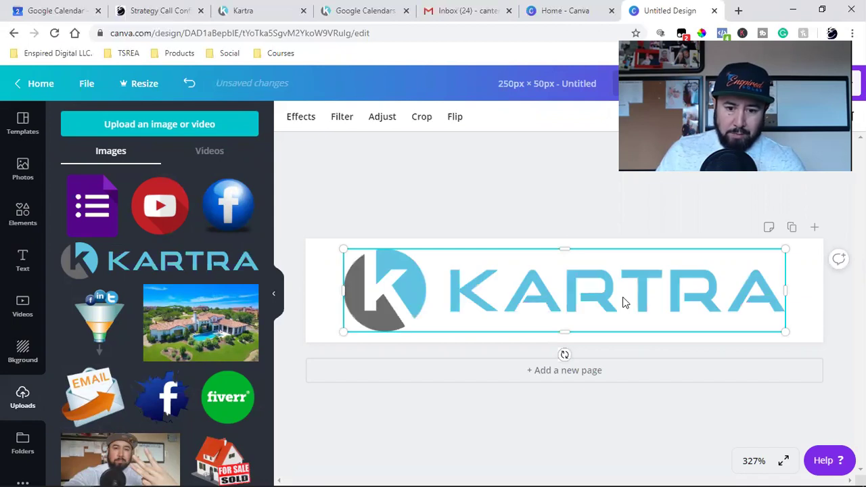
# Step: Switch back to the Kartra calendar and save the header logo settings
pyautogui.click(273, 7)
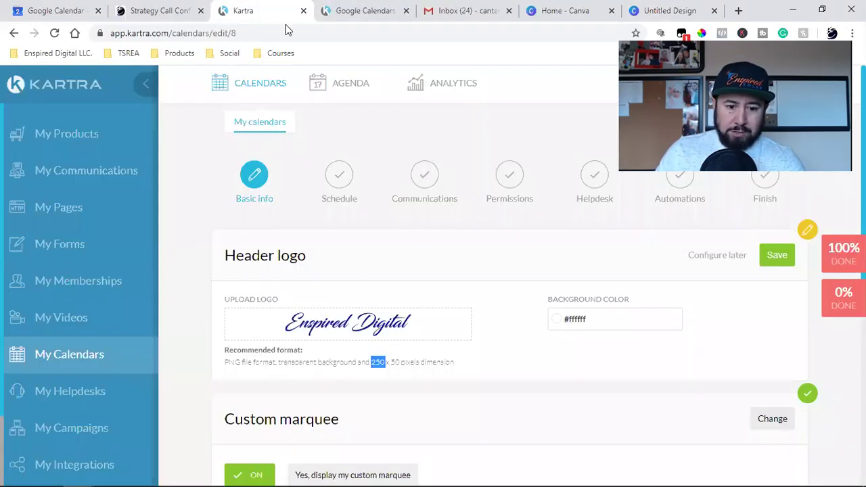
pyautogui.click(776, 255)
# Step: Open the custom marquee settings and examine the ideal image size and the marquee text
pyautogui.scroll(-2, 352, 287)
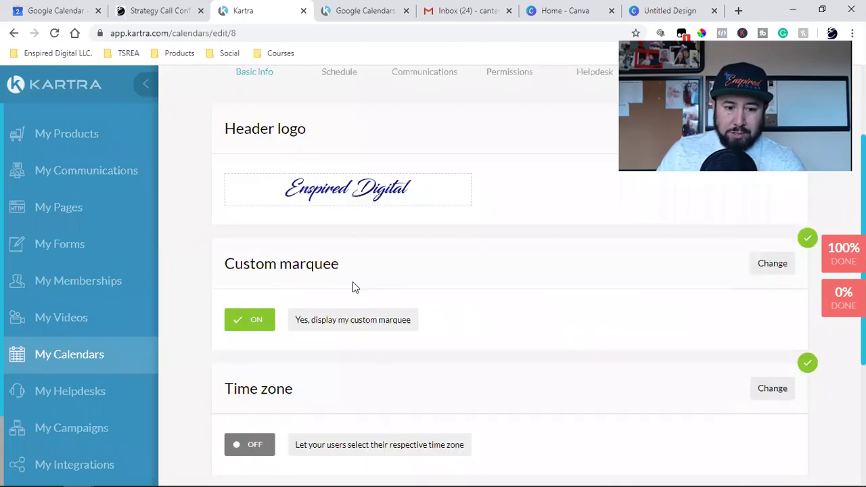
pyautogui.click(753, 273)
pyautogui.scroll(-2, 738, 300)
pyautogui.scroll(-2, 738, 299)
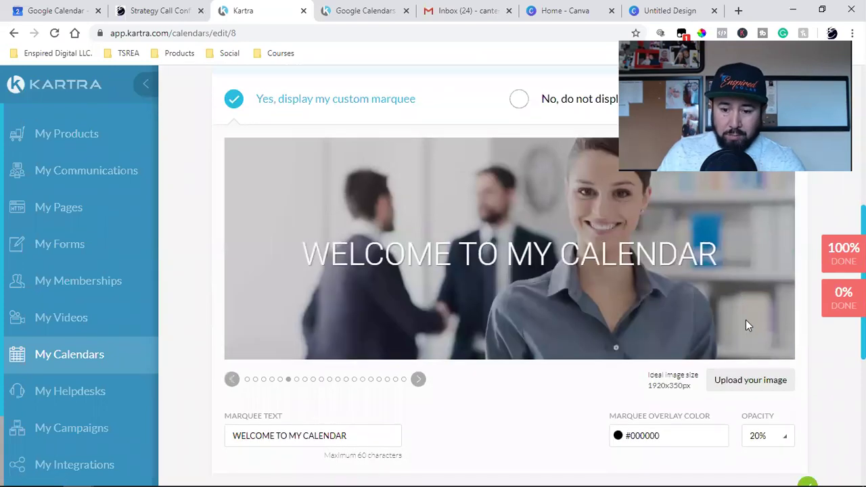
pyautogui.doubleClick(669, 385)
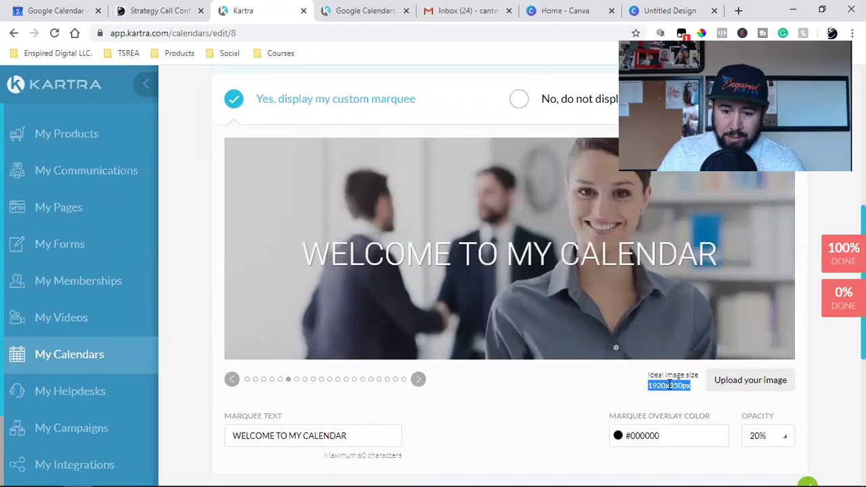
pyautogui.scroll(2, 629, 371)
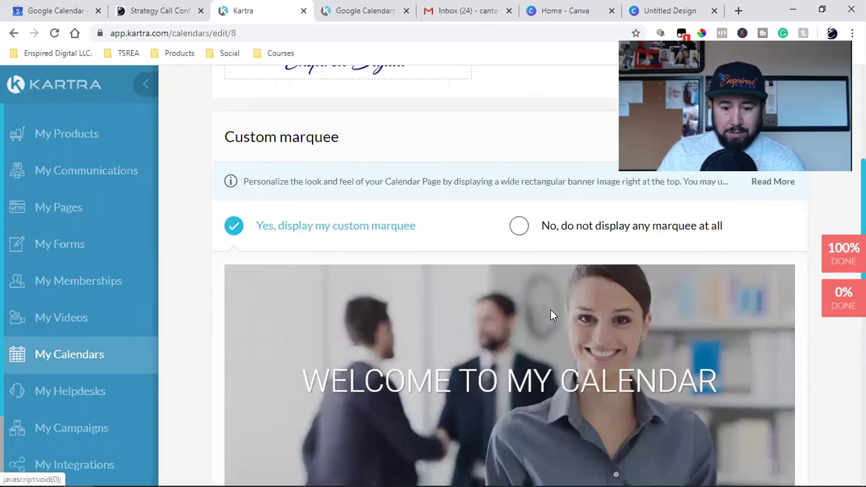
pyautogui.scroll(-6, 550, 309)
pyautogui.scroll(2, 551, 313)
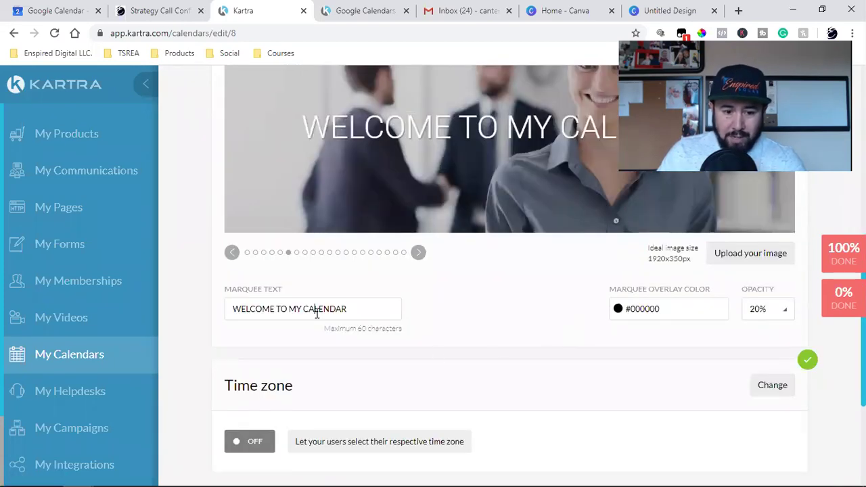
pyautogui.tripleClick(316, 313)
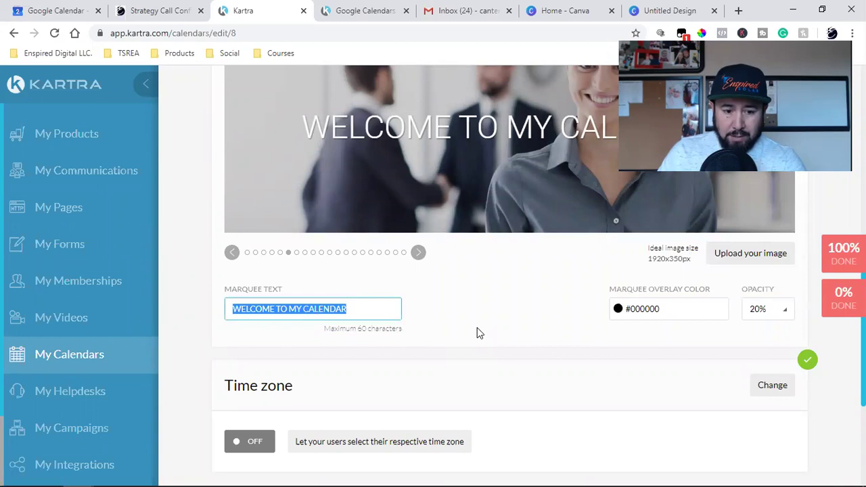
# Step: Save the custom marquee settings and continue to the Schedule stage
pyautogui.scroll(2, 476, 327)
pyautogui.scroll(5, 682, 359)
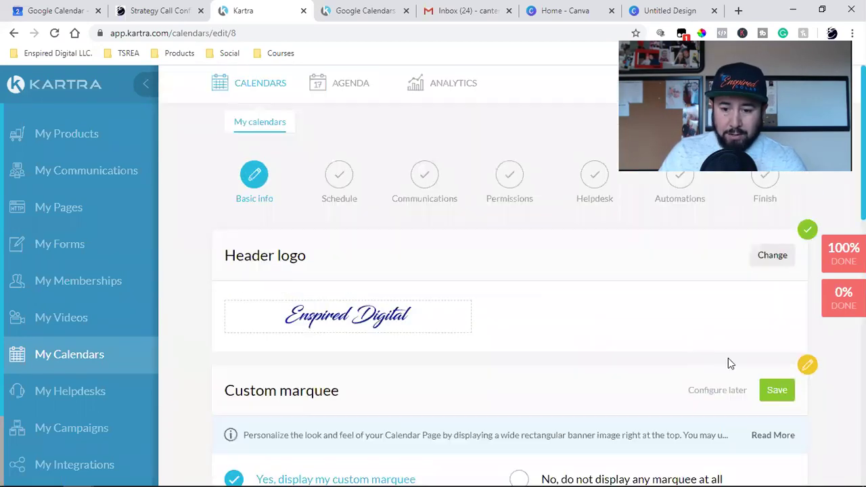
pyautogui.click(775, 388)
pyautogui.scroll(-4, 526, 376)
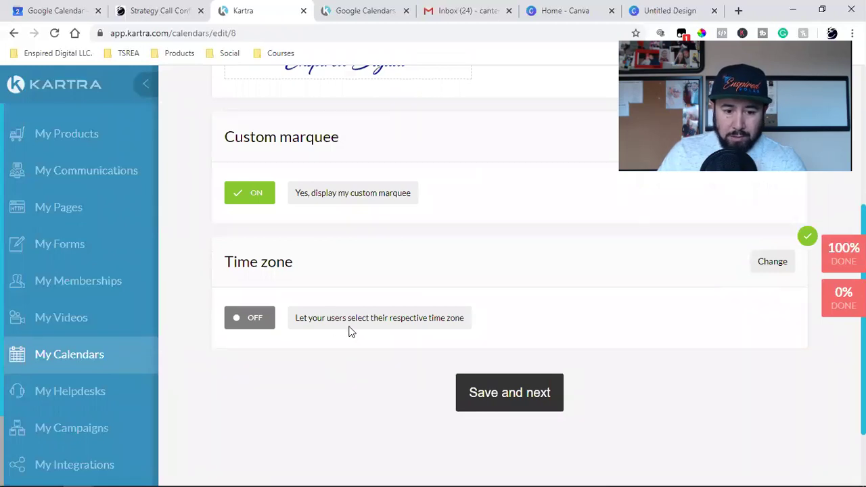
pyautogui.click(489, 388)
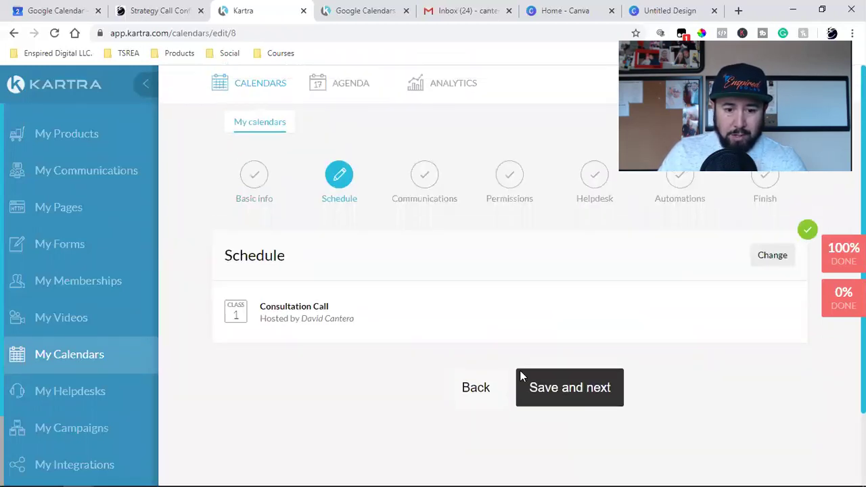
# Step: Open the Consultation Call class for editing and examine its available hours, dates, booking options, pricing and opt-in form
pyautogui.click(769, 261)
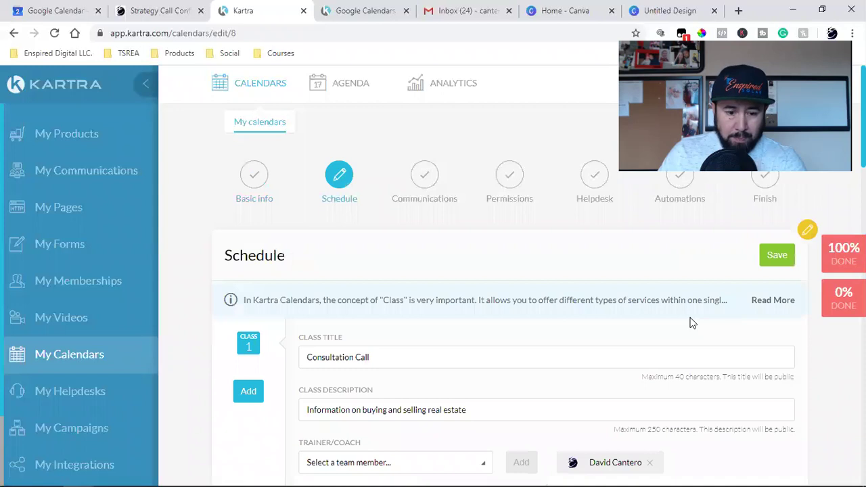
pyautogui.scroll(-2, 692, 322)
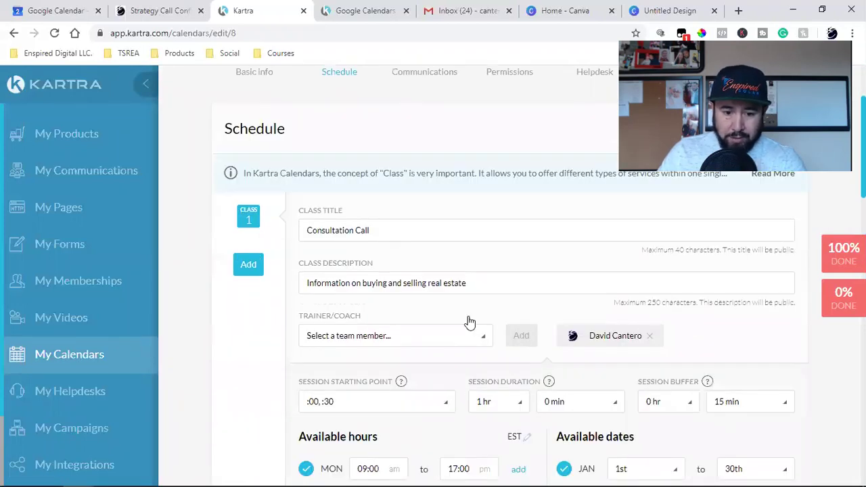
pyautogui.scroll(-2, 433, 328)
pyautogui.scroll(-2, 487, 380)
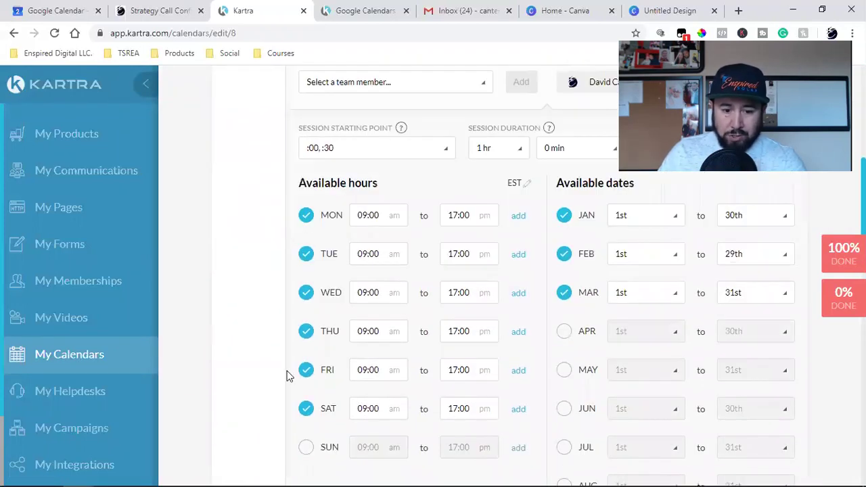
pyautogui.scroll(-6, 710, 387)
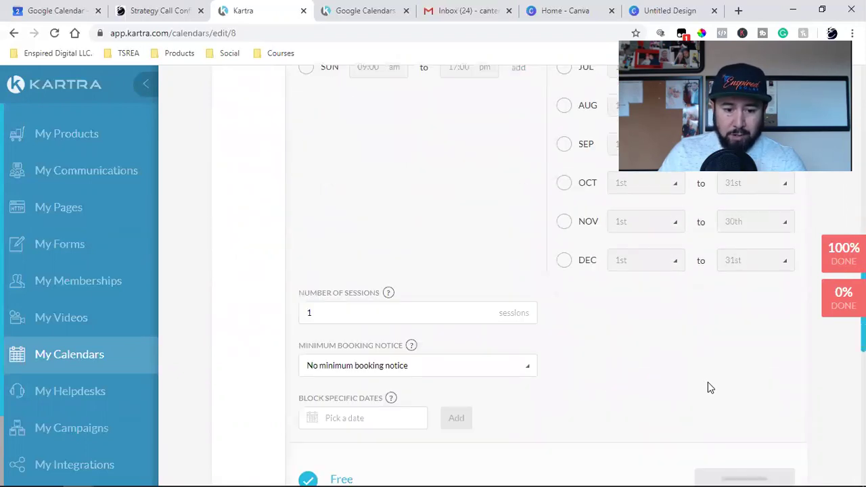
pyautogui.scroll(-4, 710, 386)
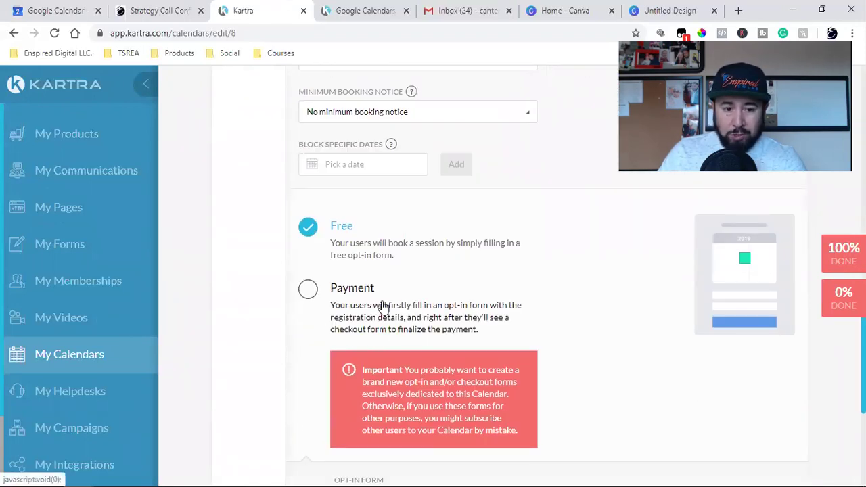
pyautogui.scroll(-4, 382, 305)
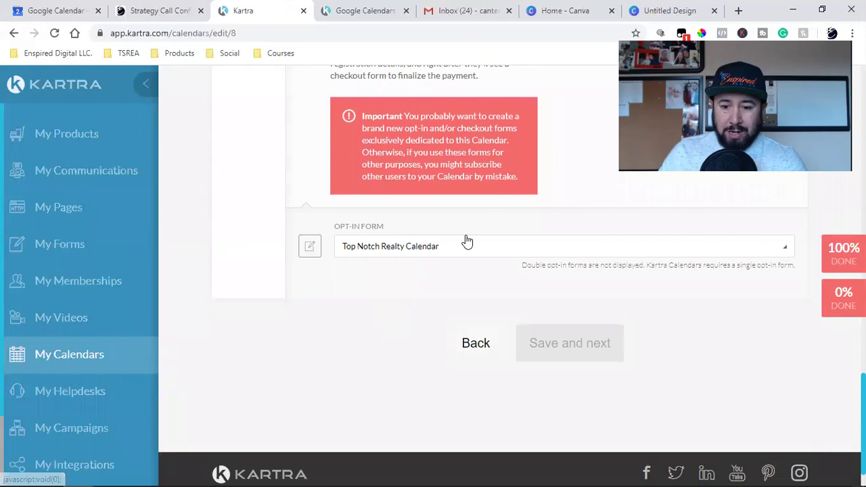
pyautogui.scroll(15, 579, 291)
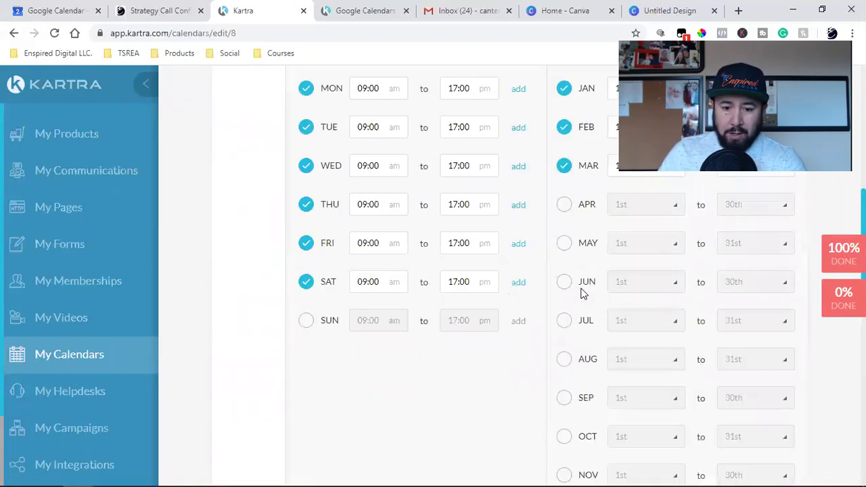
# Step: Save the class schedule and continue to the Communications stage
pyautogui.click(777, 255)
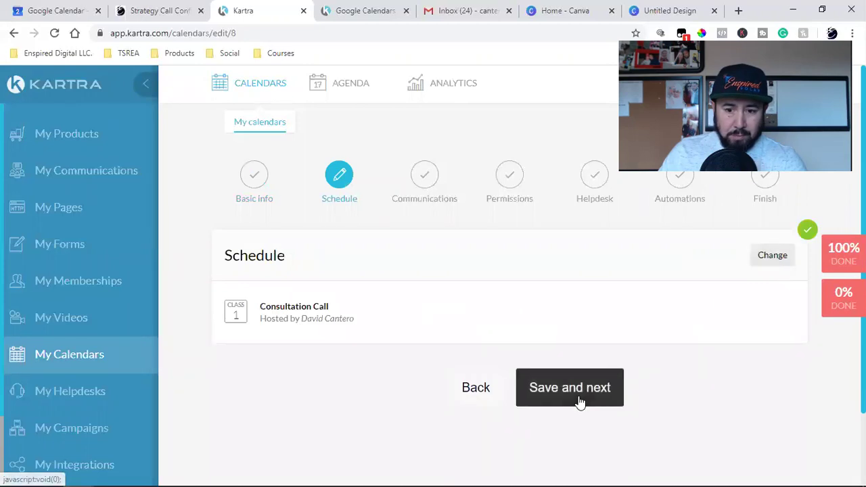
pyautogui.click(618, 395)
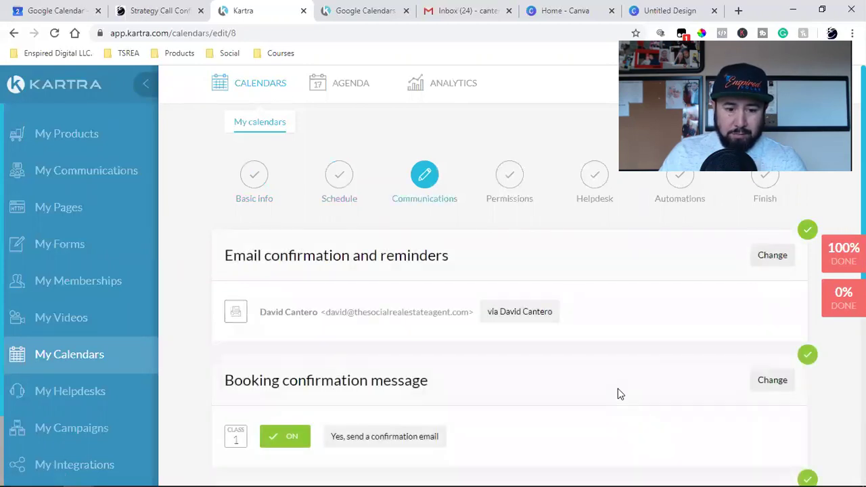
# Step: Open the email confirmation and reminders settings, examine the communication options and close the section
pyautogui.click(761, 259)
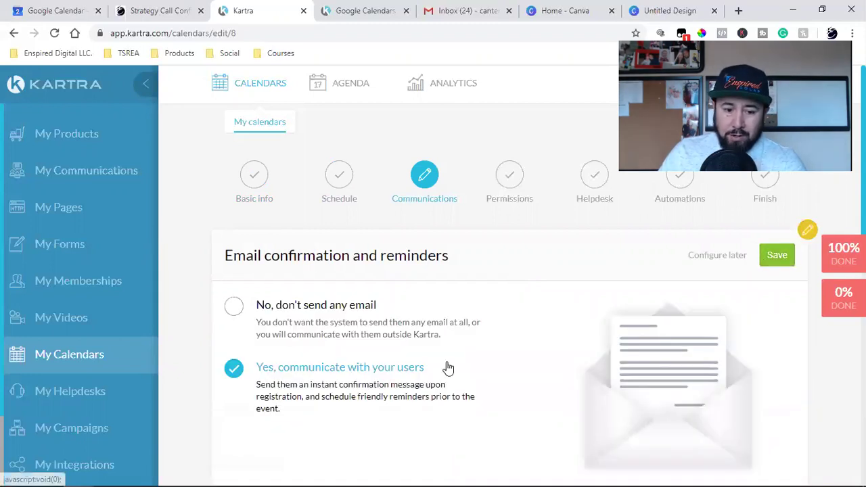
pyautogui.scroll(-2, 383, 300)
pyautogui.scroll(2, 379, 274)
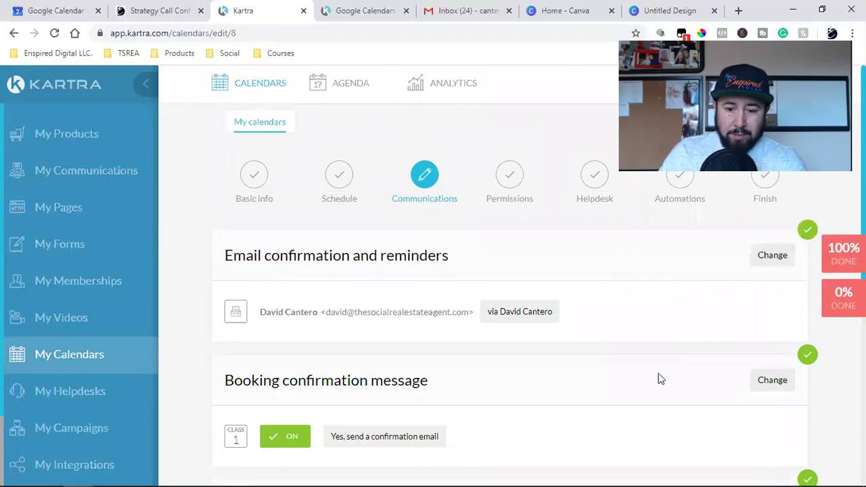
# Step: Open the booking confirmation message and examine the subject and body of its confirmation email
pyautogui.click(779, 386)
pyautogui.scroll(-2, 605, 350)
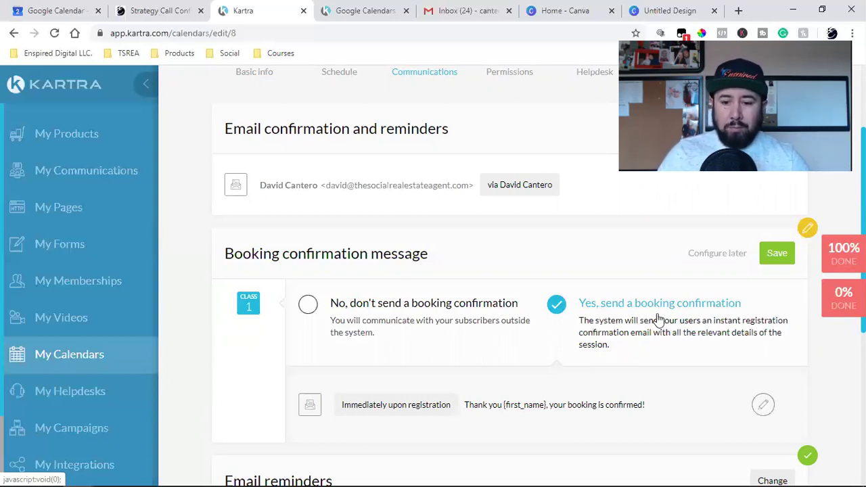
pyautogui.scroll(-2, 610, 374)
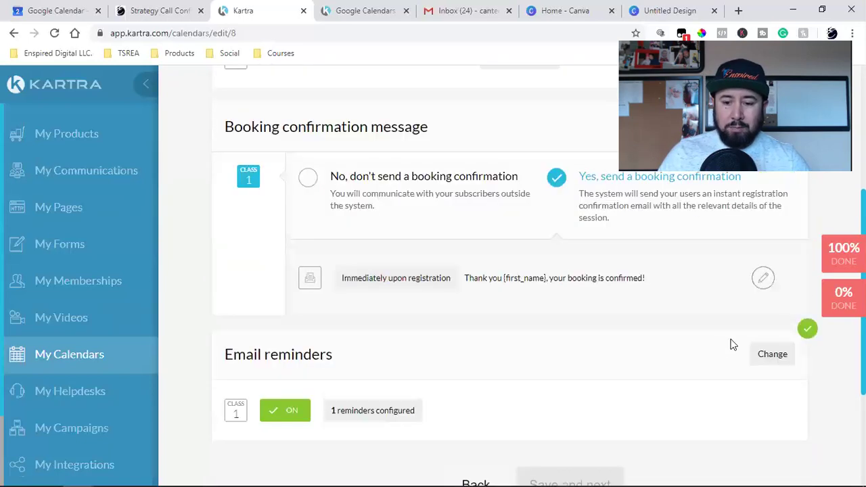
pyautogui.click(772, 282)
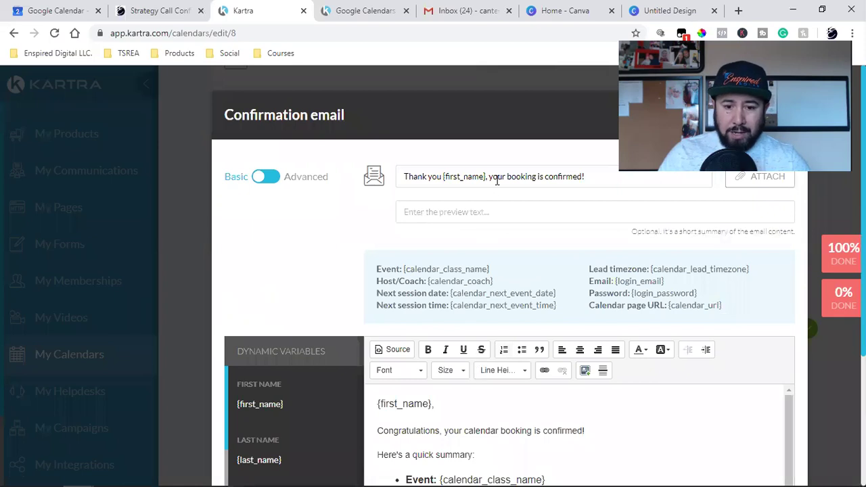
pyautogui.scroll(-3, 497, 203)
pyautogui.scroll(-2, 488, 313)
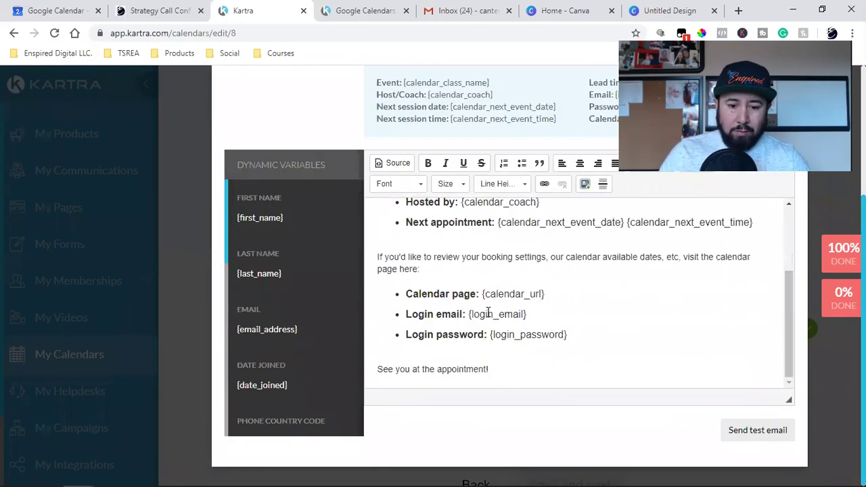
pyautogui.scroll(3, 630, 334)
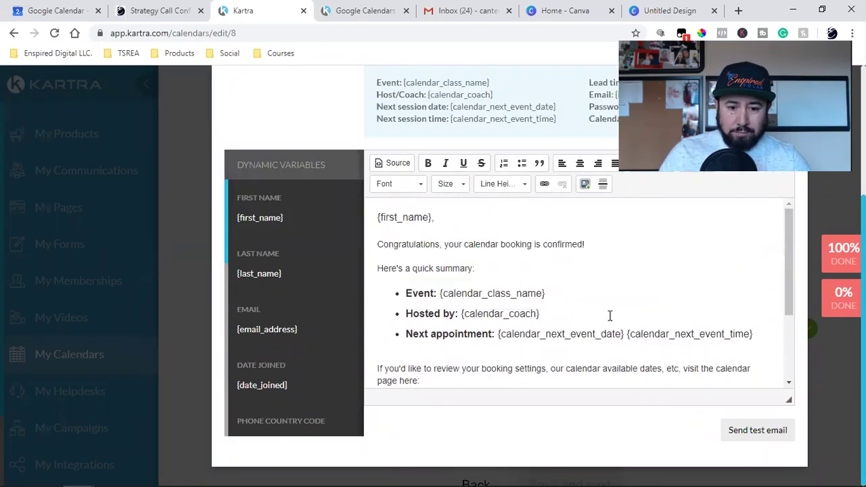
pyautogui.scroll(3, 816, 353)
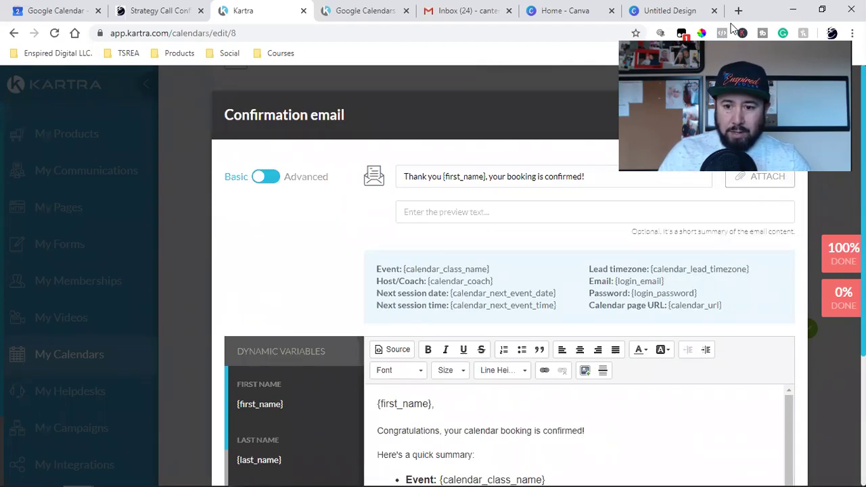
# Step: Leave the confirmation email editor and save the booking confirmation message settings
pyautogui.click(780, 115)
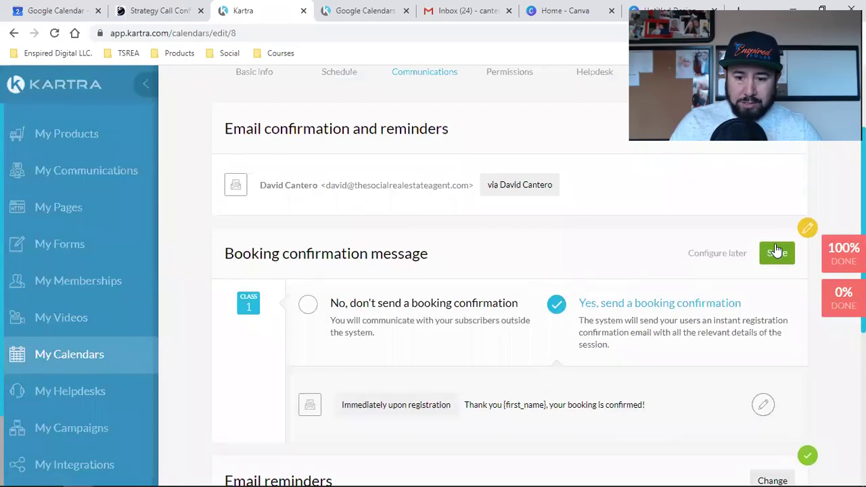
pyautogui.click(774, 252)
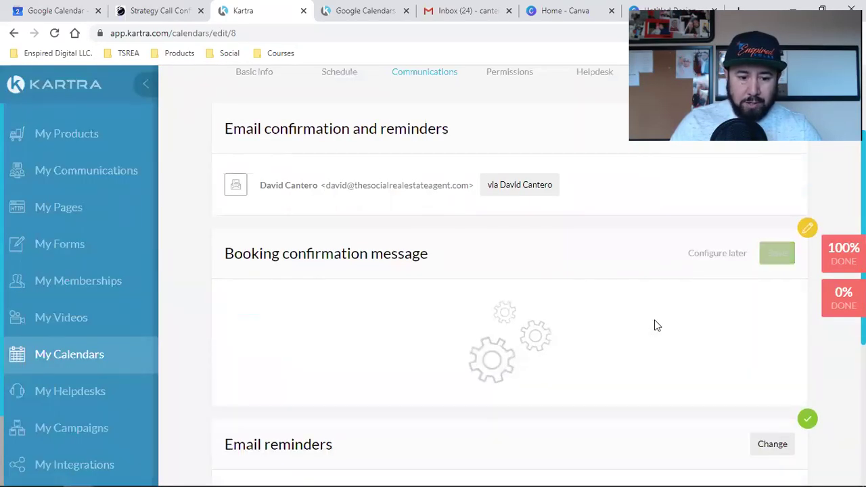
# Step: Keep the existing email reminder, permission and helpdesk settings and advance to the Automations stage
pyautogui.scroll(-2, 290, 284)
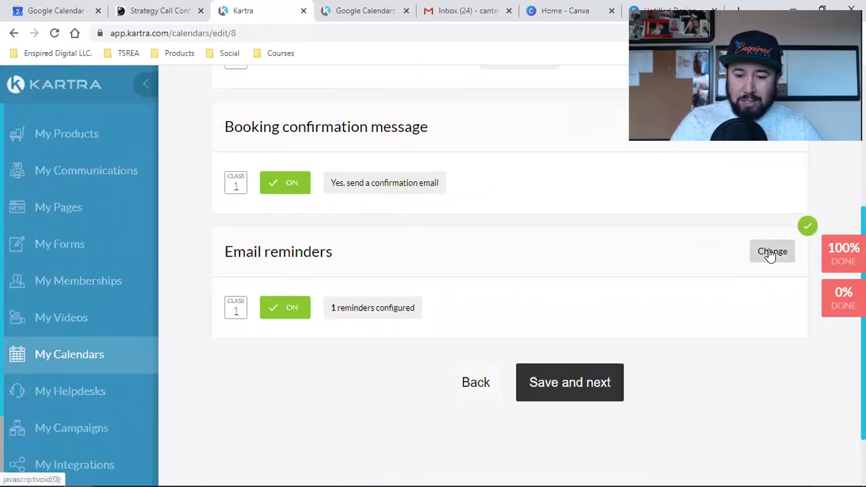
pyautogui.click(568, 382)
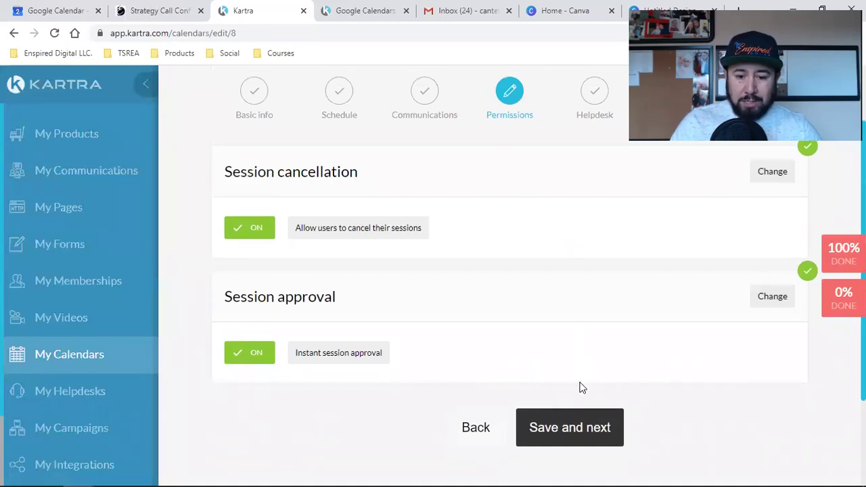
pyautogui.click(549, 429)
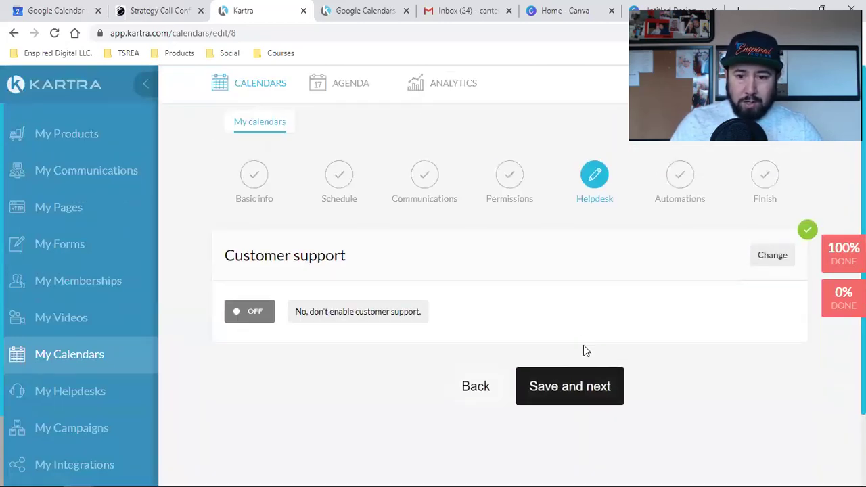
pyautogui.click(562, 386)
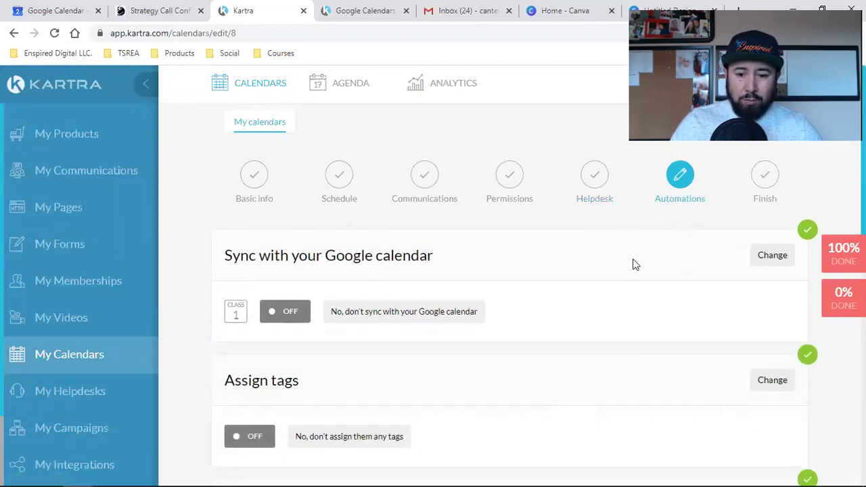
# Step: Set class 1 to sync with the Google calendar in the calendar's automation settings
pyautogui.click(785, 253)
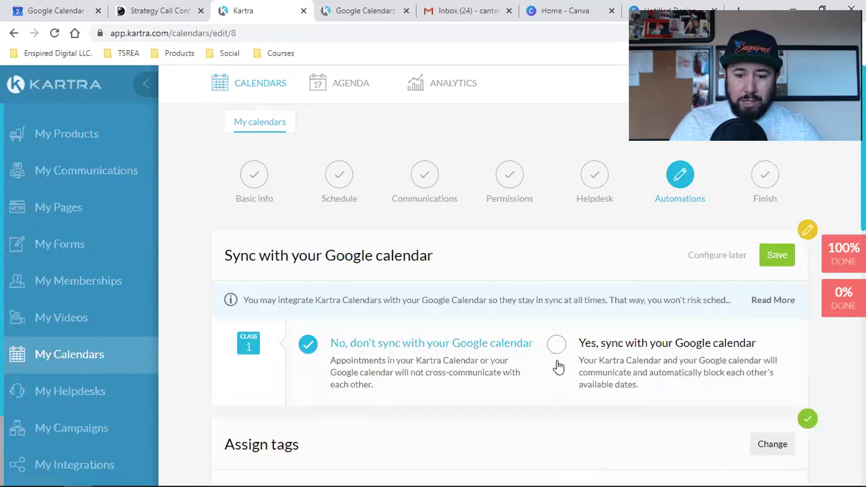
pyautogui.click(572, 338)
pyautogui.scroll(-2, 608, 279)
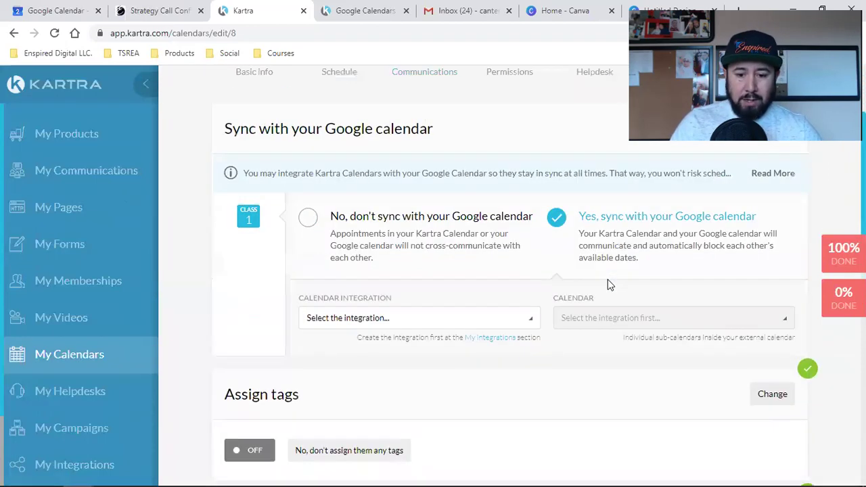
# Step: Link class 1 to the third listed Google account integration and that account's own calendar, and save the sync settings
pyautogui.click(325, 320)
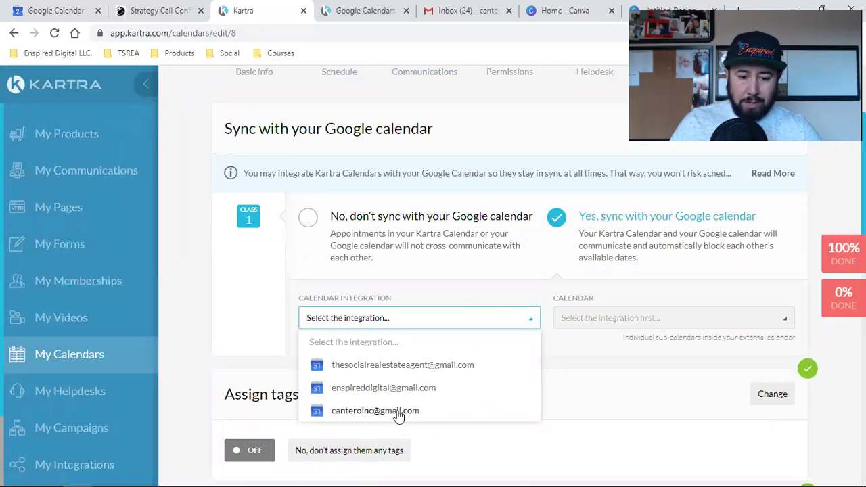
pyautogui.click(365, 410)
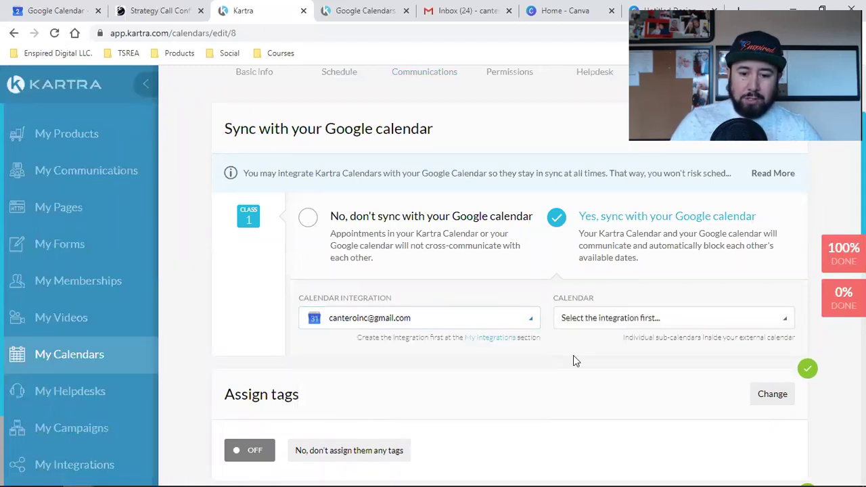
pyautogui.click(603, 323)
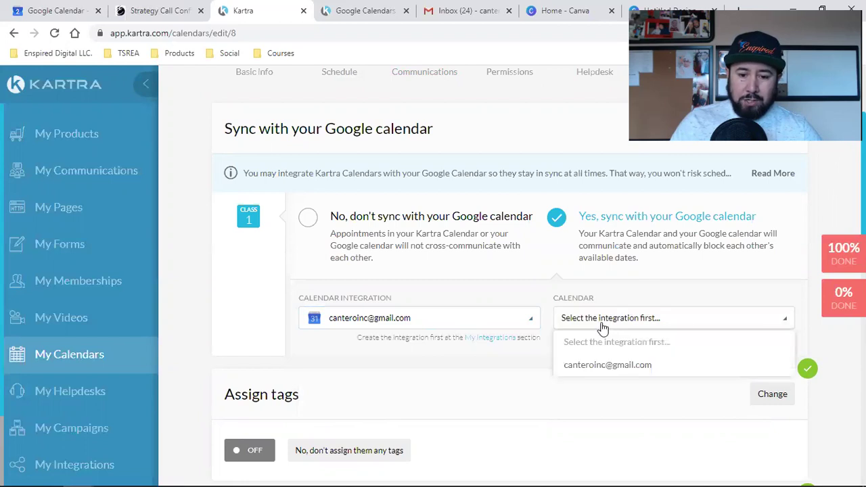
pyautogui.click(601, 369)
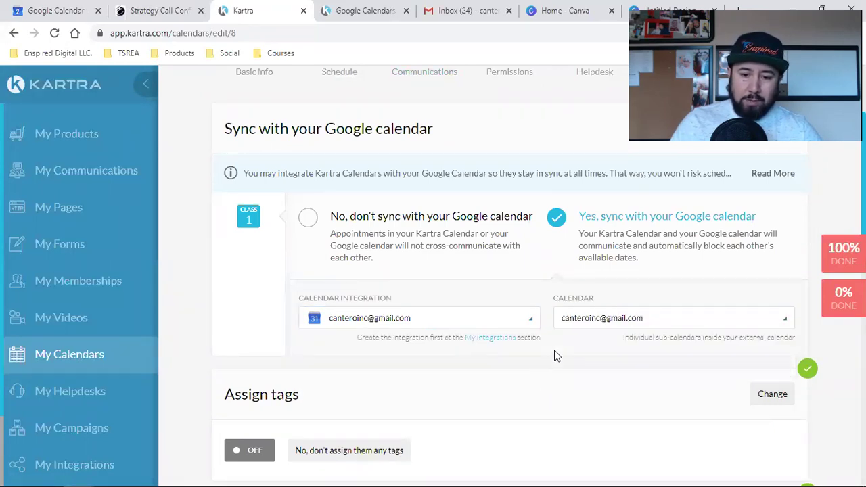
pyautogui.scroll(2, 663, 298)
pyautogui.click(777, 255)
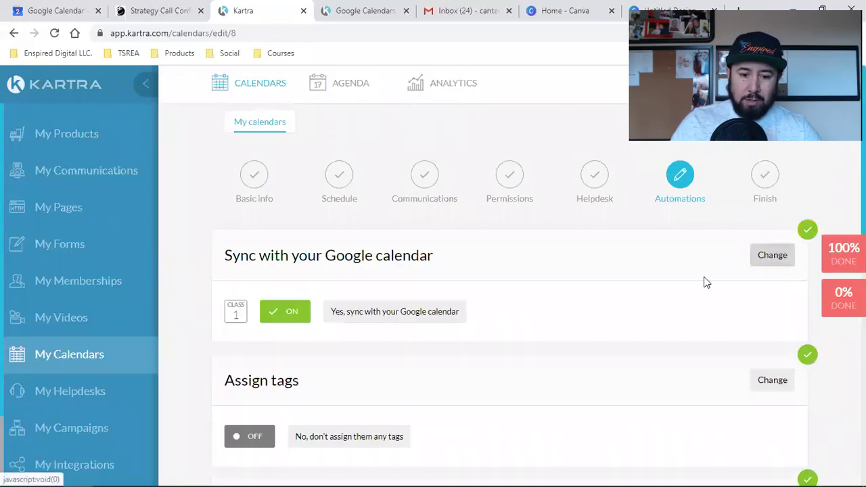
# Step: Keep the existing tag, list, sequence and advanced automation settings, and save the Automations stage to finish the calendar setup
pyautogui.scroll(-2, 643, 298)
pyautogui.scroll(-2, 584, 312)
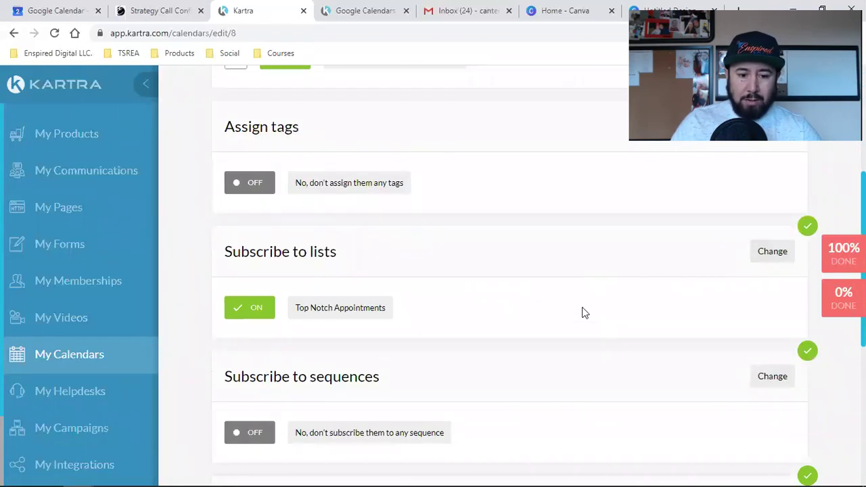
pyautogui.scroll(-2, 584, 312)
pyautogui.scroll(3, 557, 309)
pyautogui.scroll(-1, 304, 311)
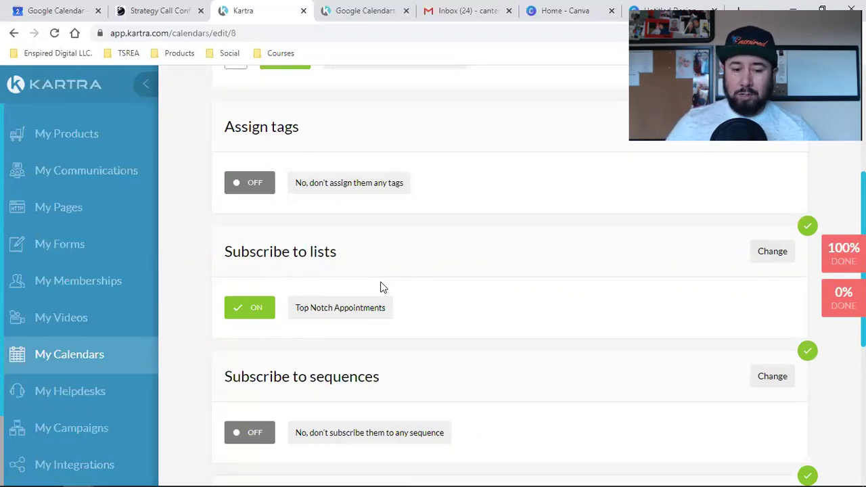
pyautogui.scroll(-2, 380, 287)
pyautogui.scroll(-2, 380, 288)
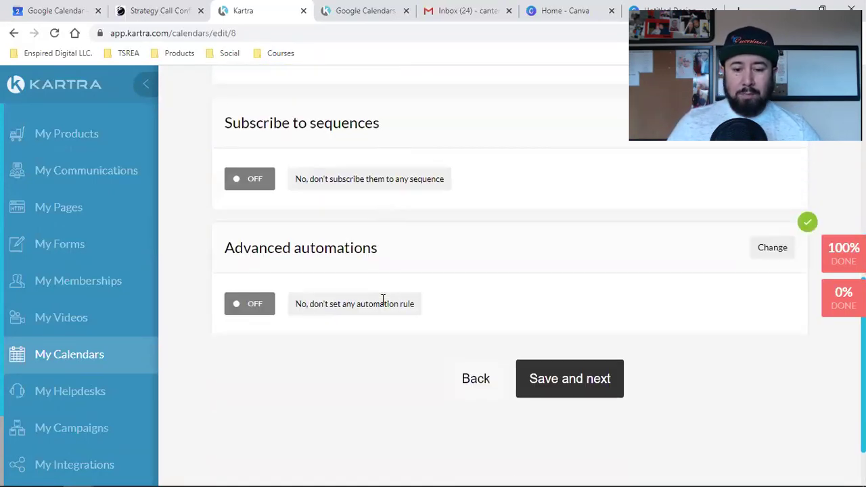
pyautogui.click(573, 402)
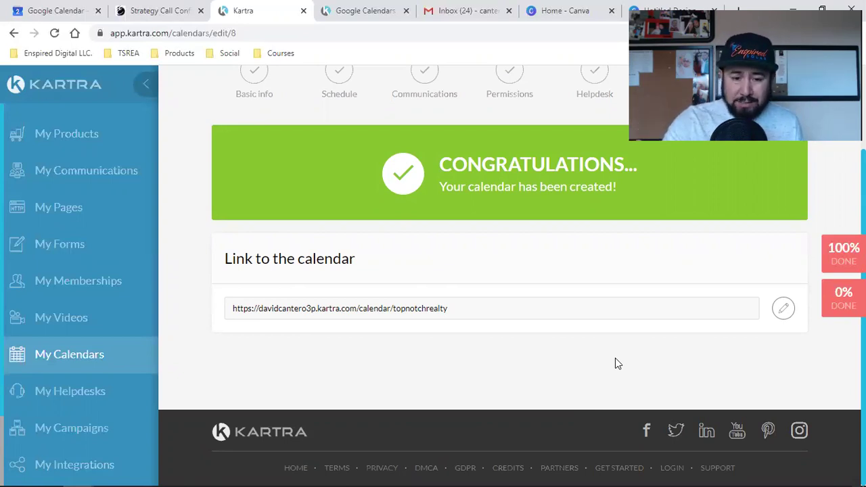
pyautogui.scroll(2, 616, 360)
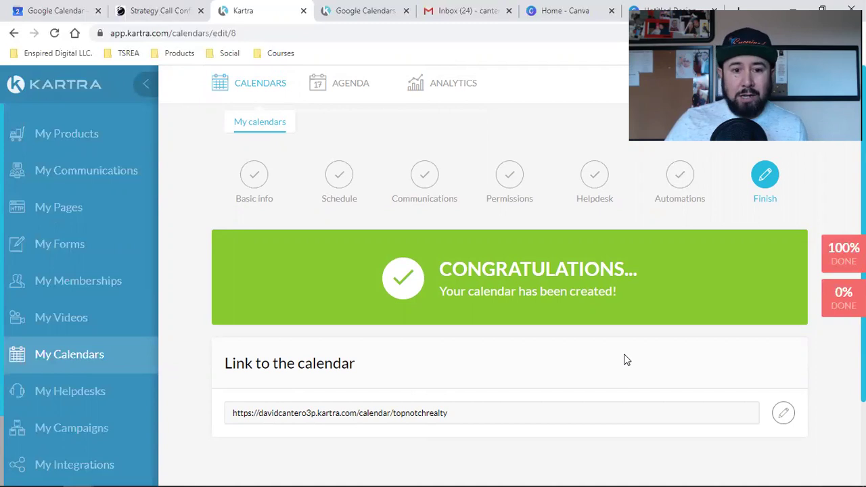
# Step: Read the final part of the Google Calendars documentation on selecting the integration and calendar, and return to the Kartra calendar
pyautogui.click(349, 9)
pyautogui.scroll(-6, 381, 258)
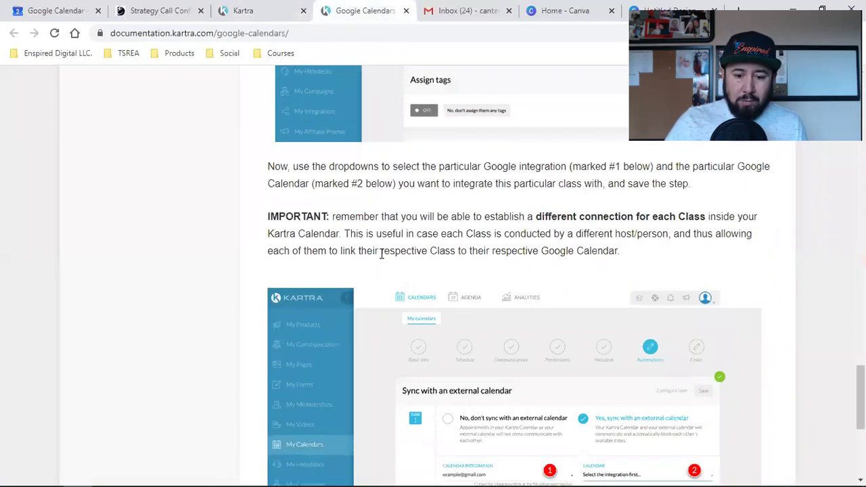
pyautogui.scroll(-3, 625, 344)
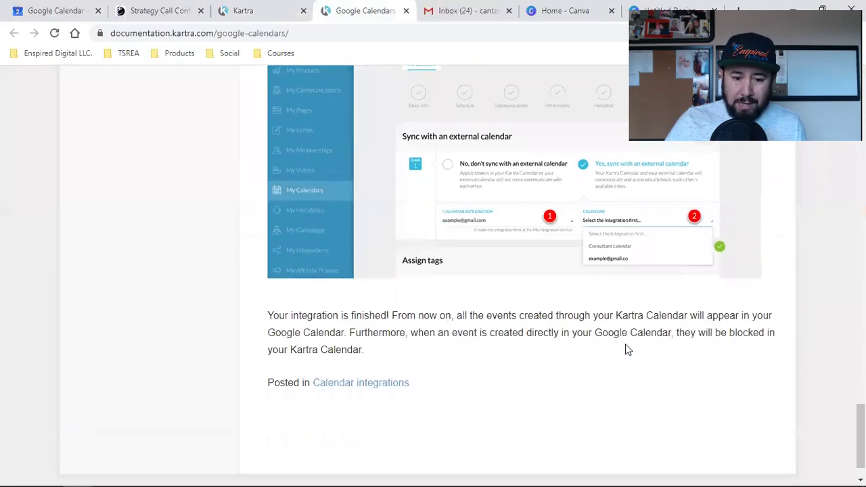
pyautogui.scroll(3, 625, 349)
pyautogui.scroll(-2, 369, 224)
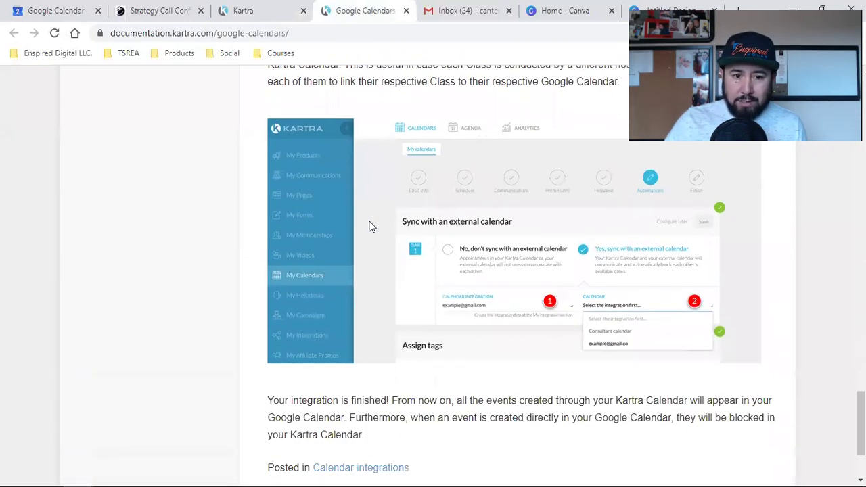
pyautogui.click(247, 8)
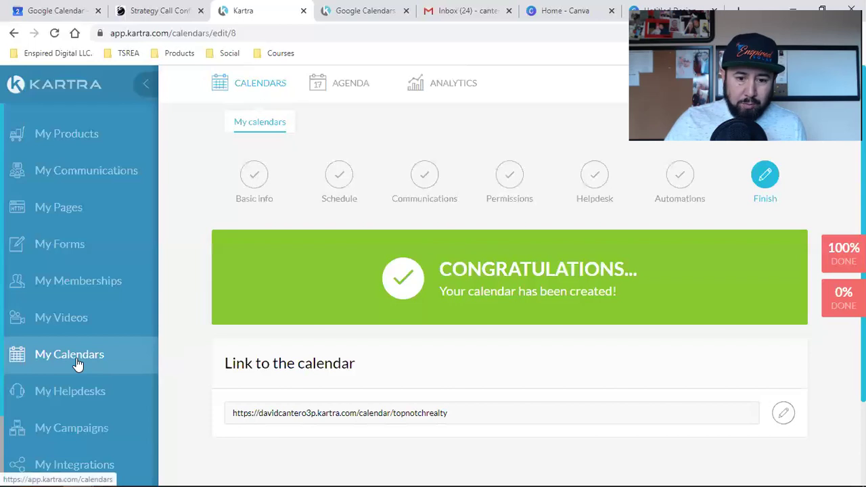